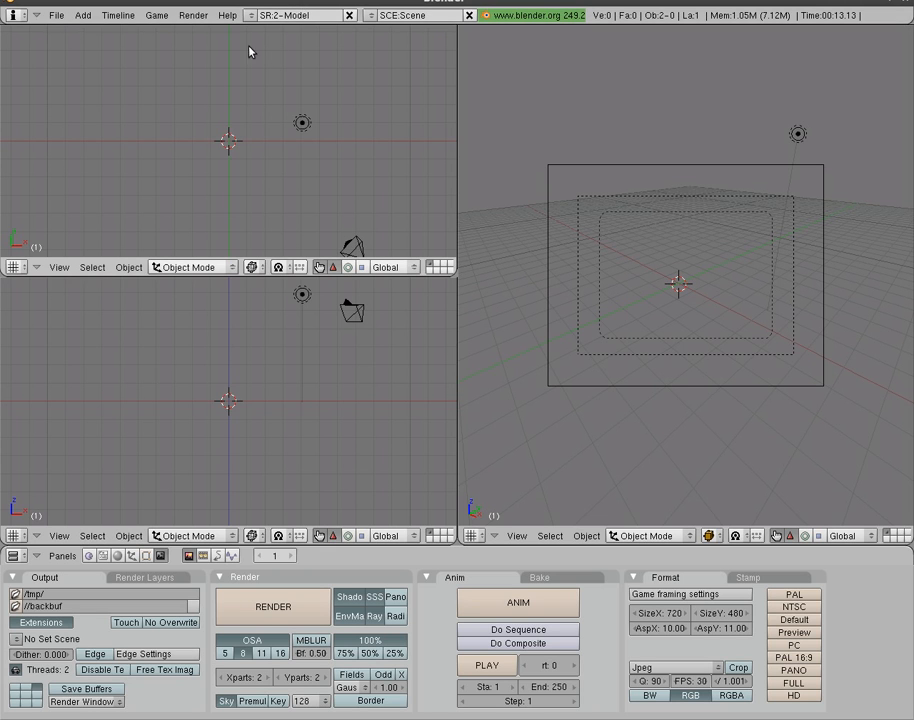
Step: Add a meta ball at the origin and place two overlapping duplicates beside it in the top view
key(space)
mouse_move(302, 169)
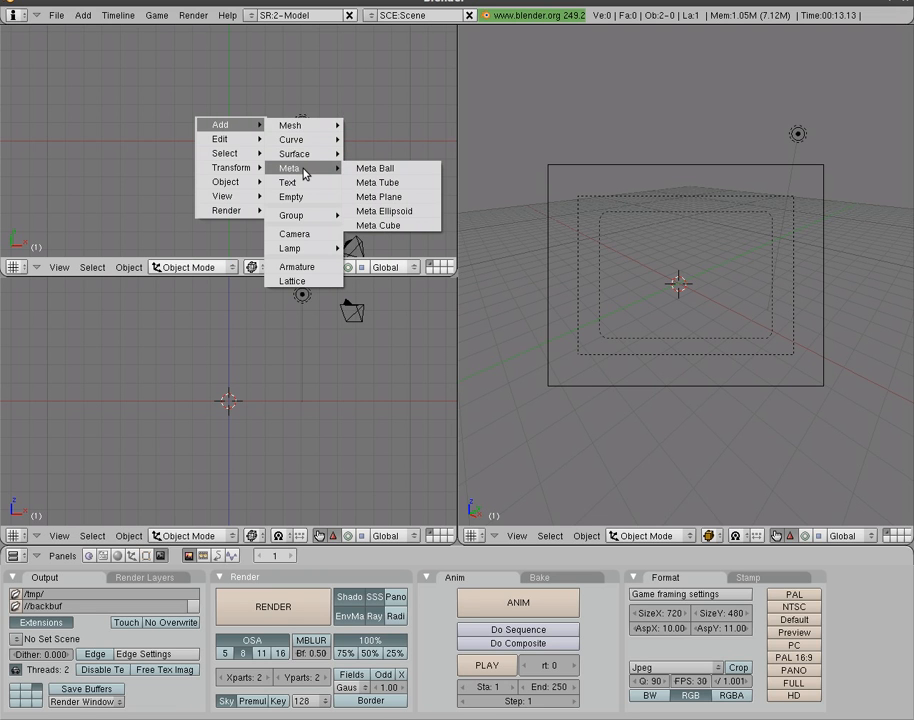
click(375, 168)
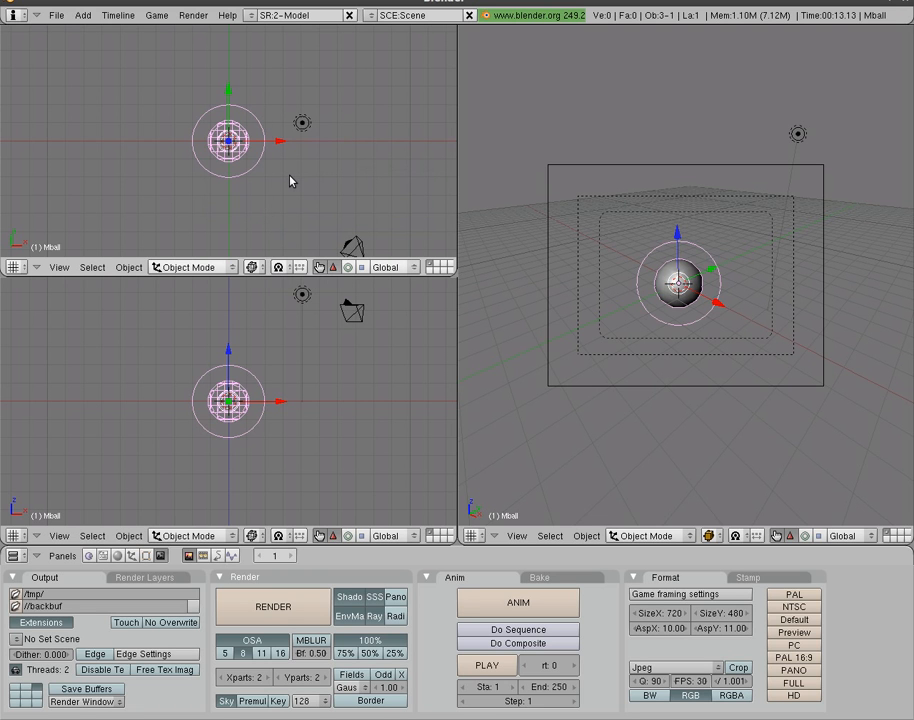
key(shift+d)
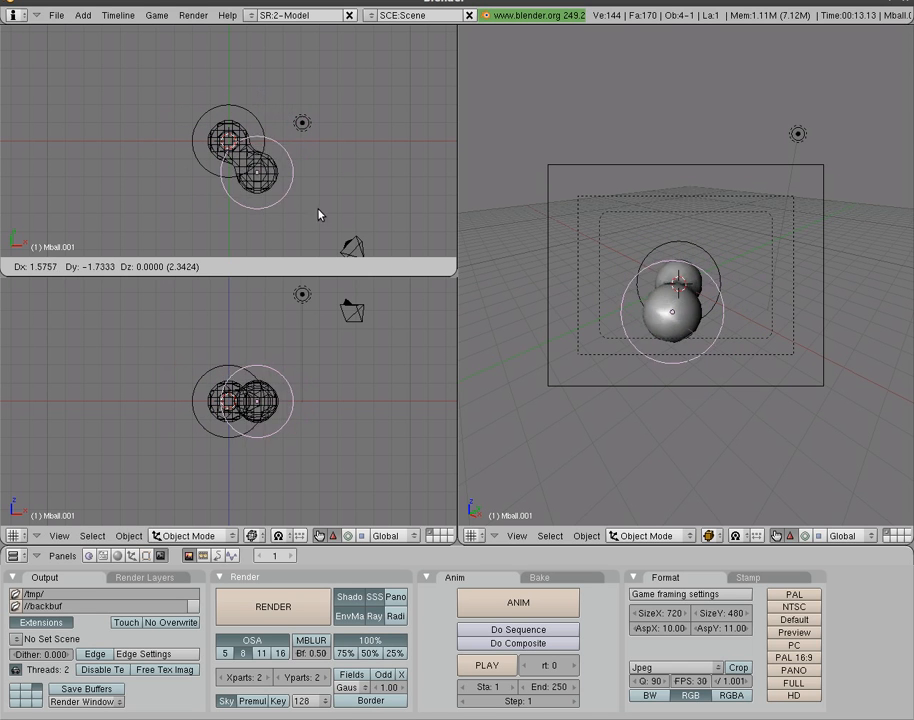
click(333, 186)
key(shift+d)
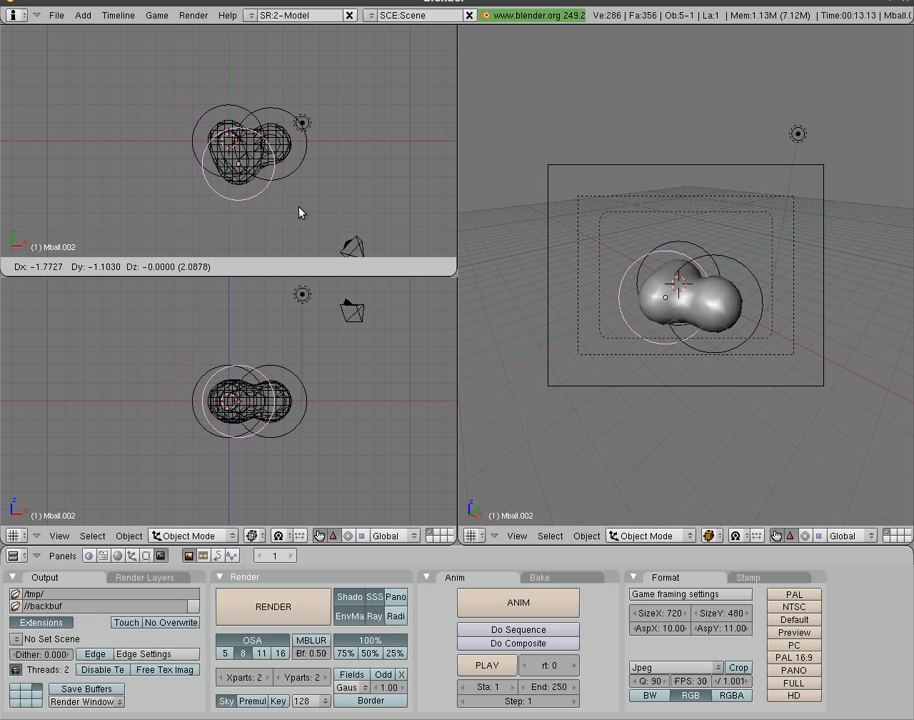
click(316, 168)
Step: Add a meta tube and move it along X to the outer end of the meta ball group
key(space)
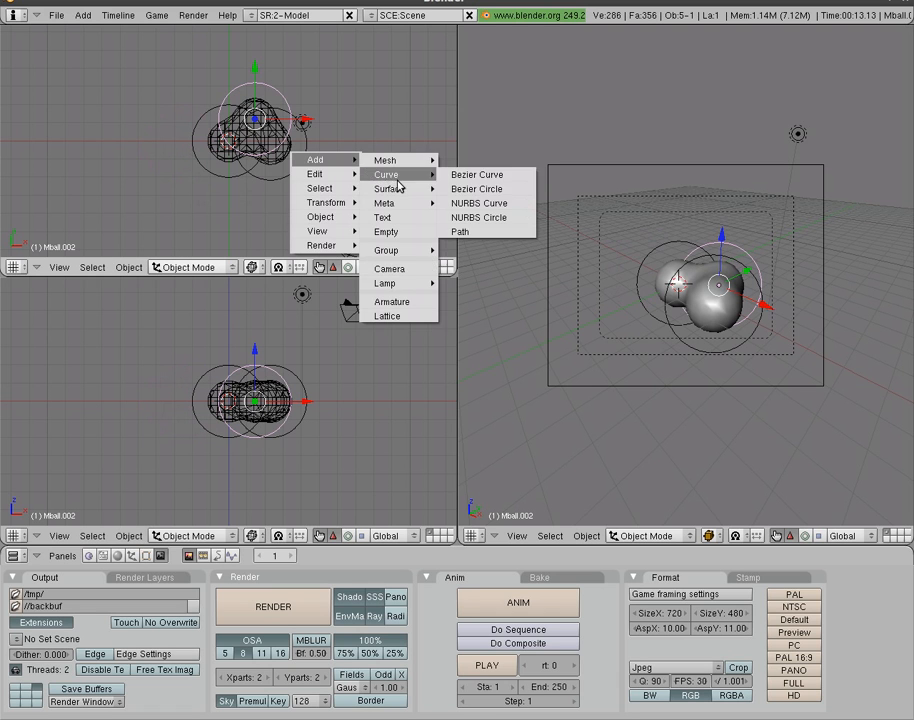
mouse_move(408, 204)
click(480, 219)
key(d)
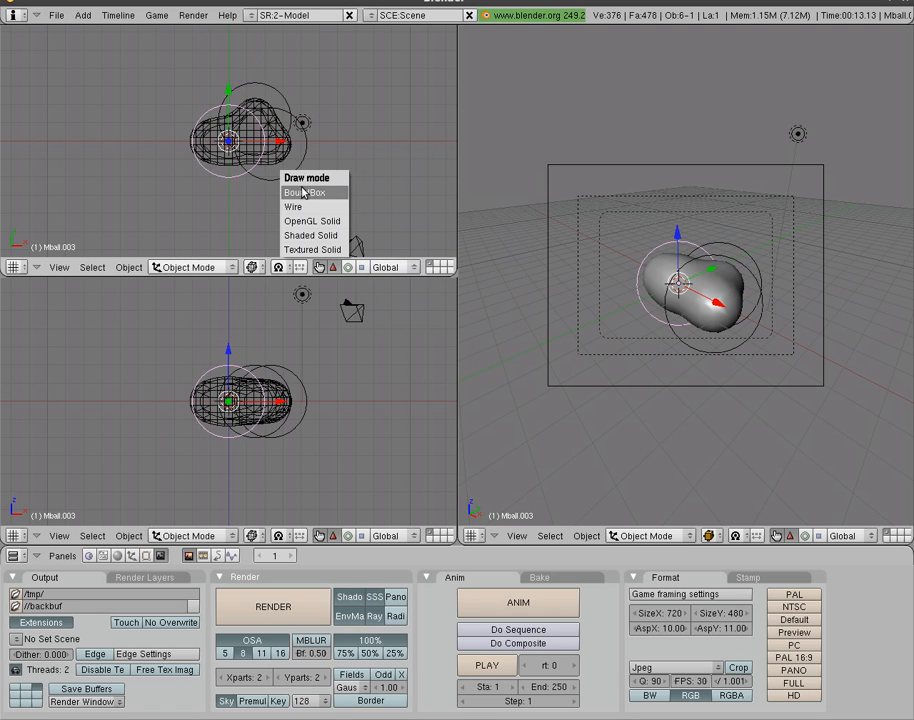
key(Escape)
key(g)
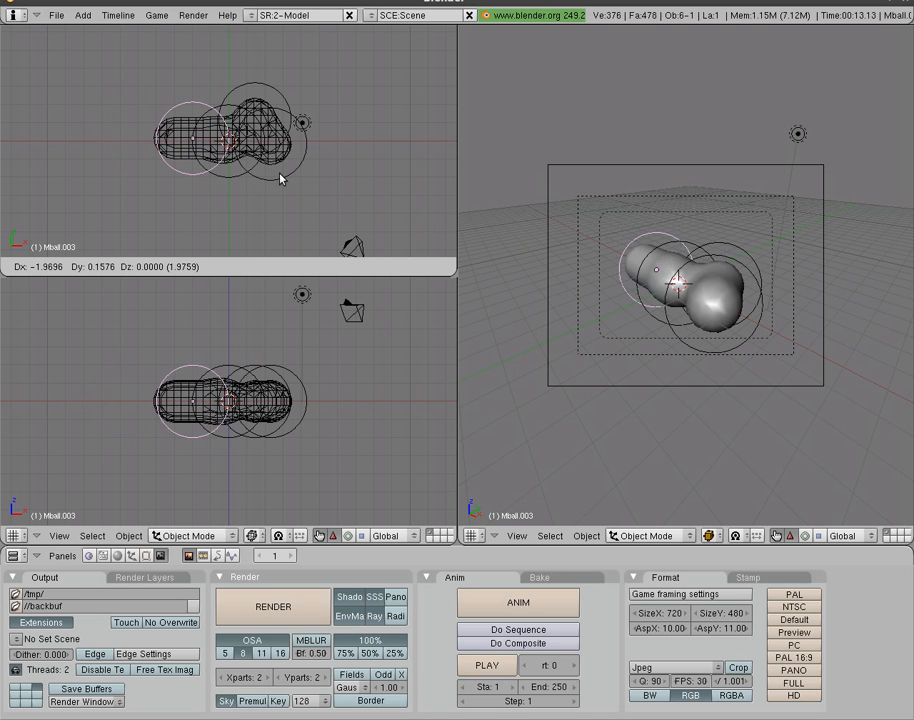
click(415, 180)
Step: Add a meta plane and move it slightly toward negative X so it merges with the meta balls
key(space)
mouse_move(503, 218)
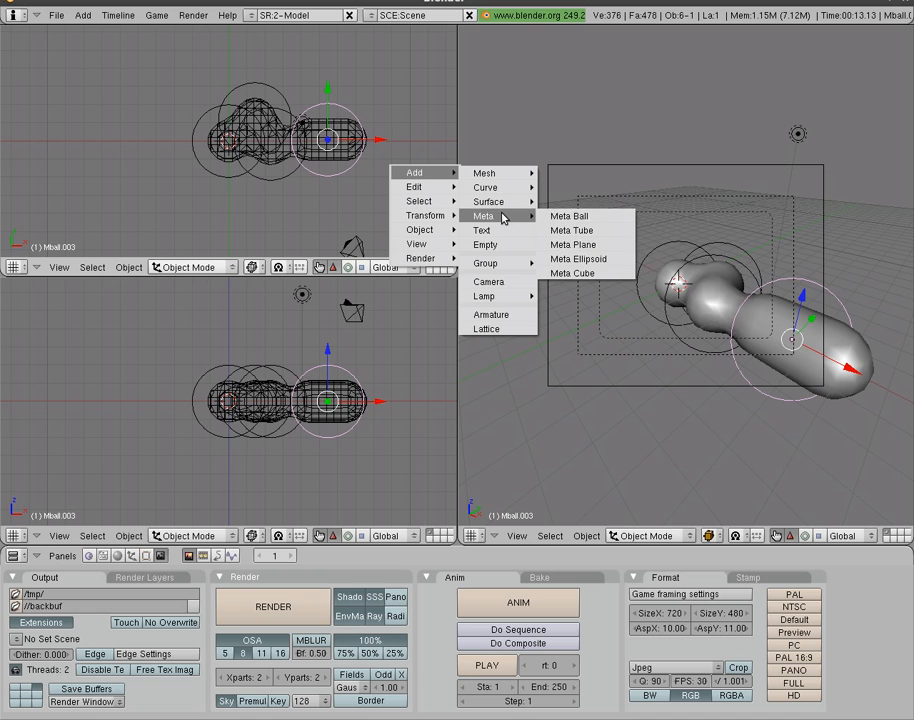
click(573, 244)
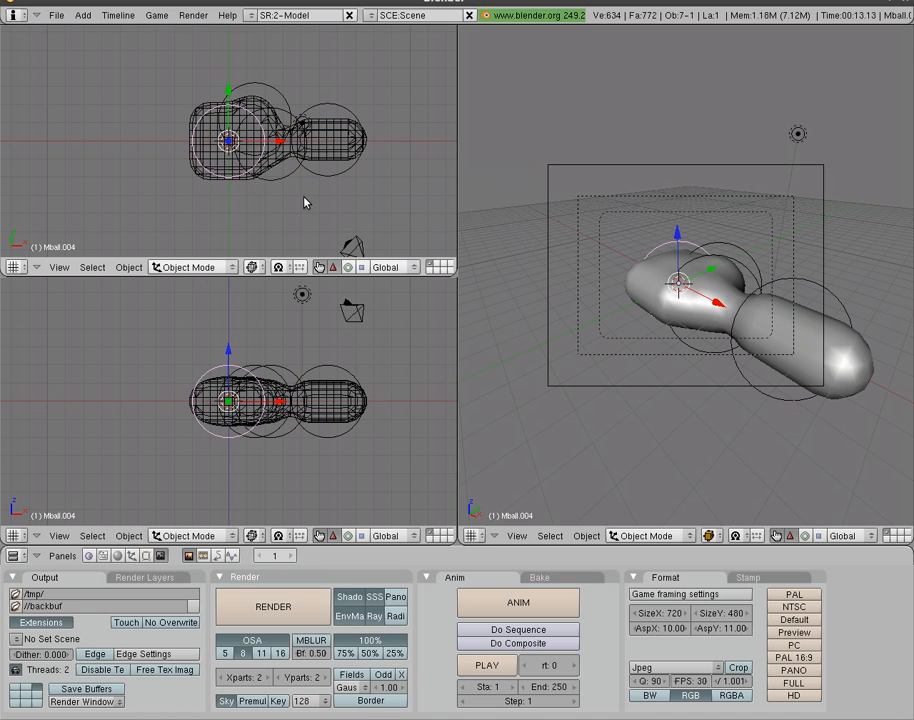
key(g)
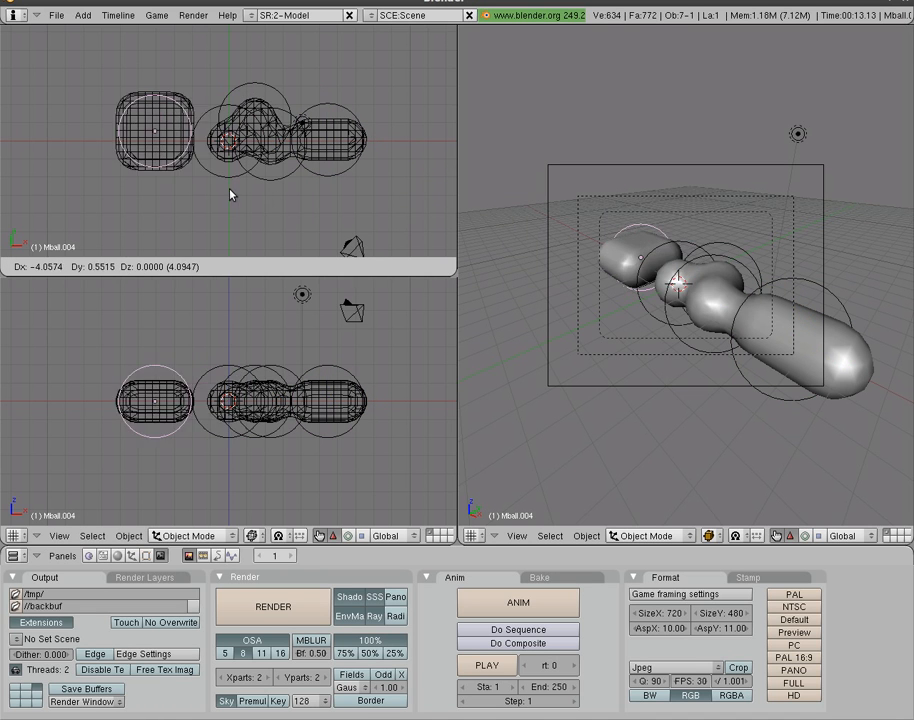
click(291, 203)
Step: Add a meta cube, move it against the tube in the top view, and erase the whole scene
key(space)
mouse_move(411, 234)
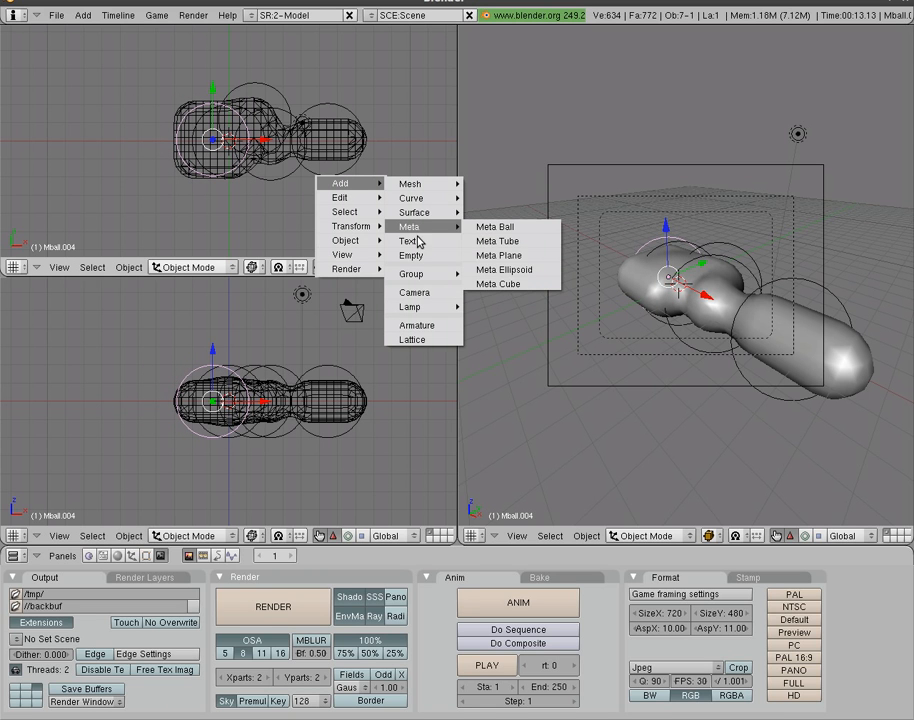
click(522, 289)
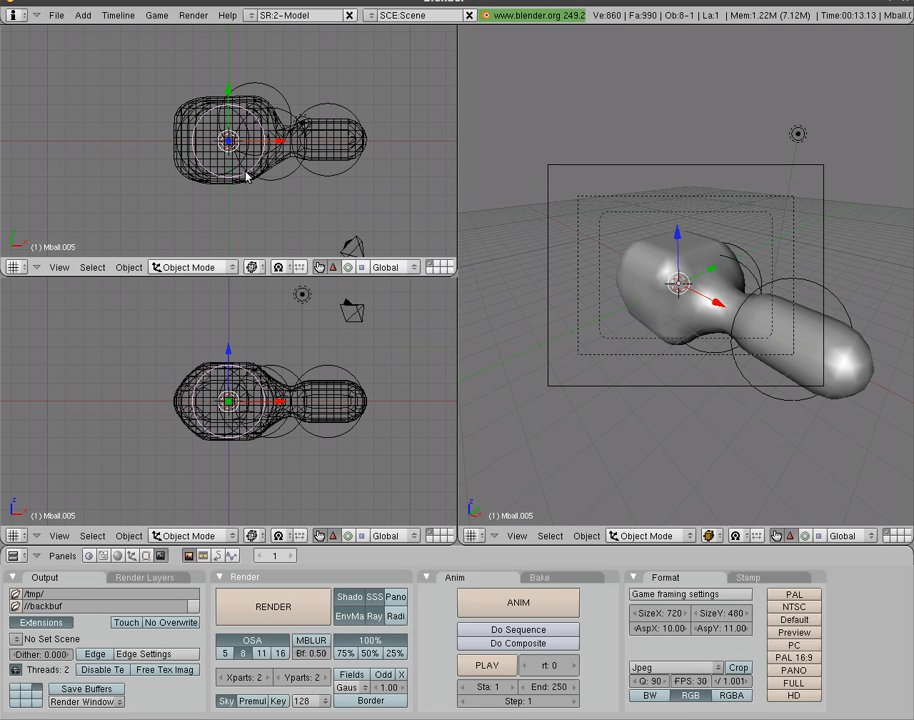
key(g)
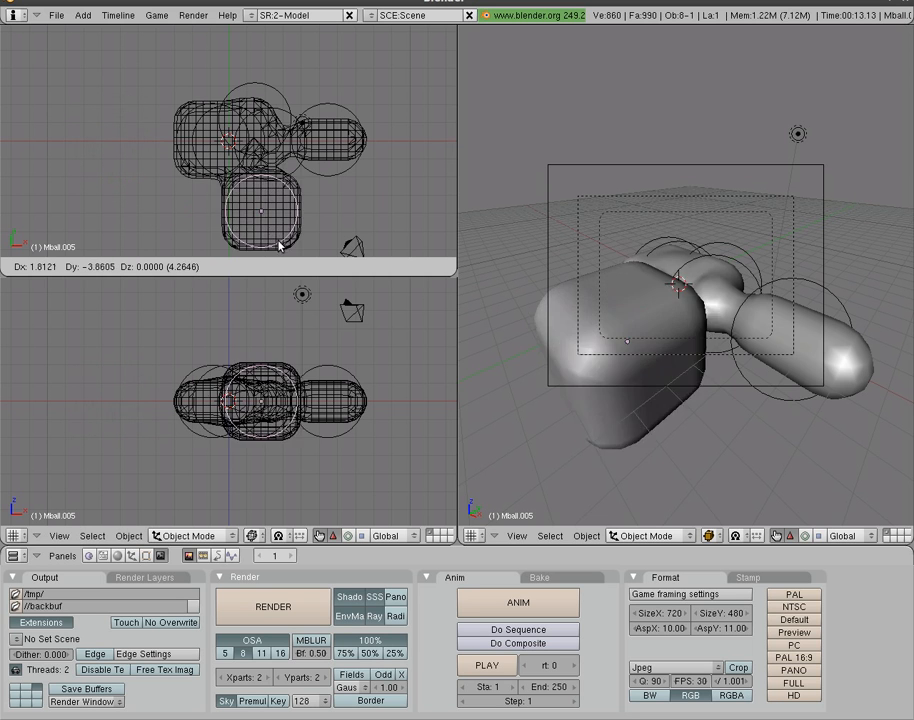
click(309, 205)
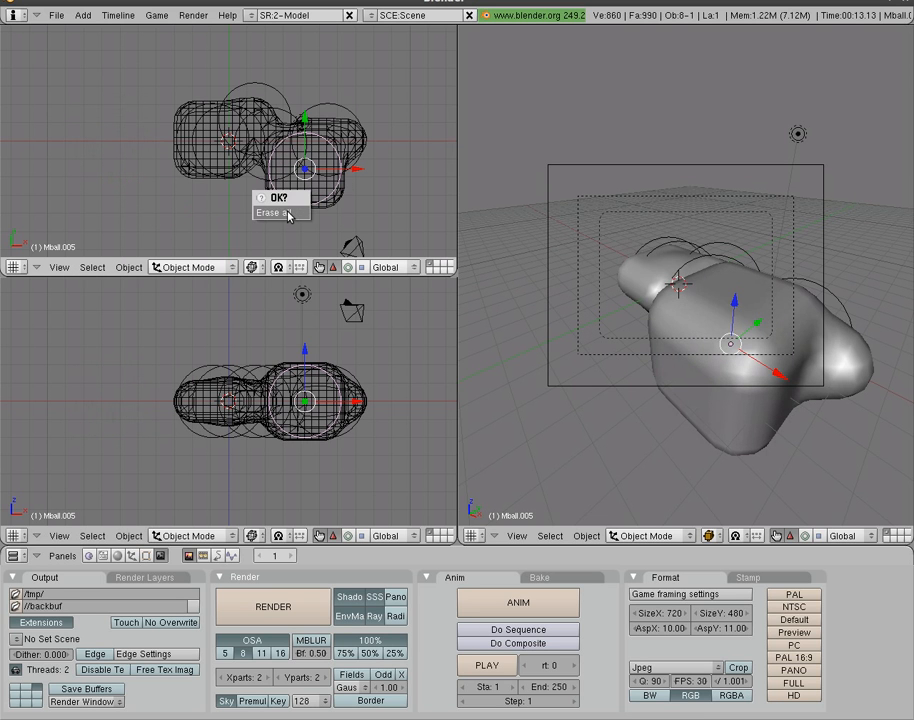
click(287, 213)
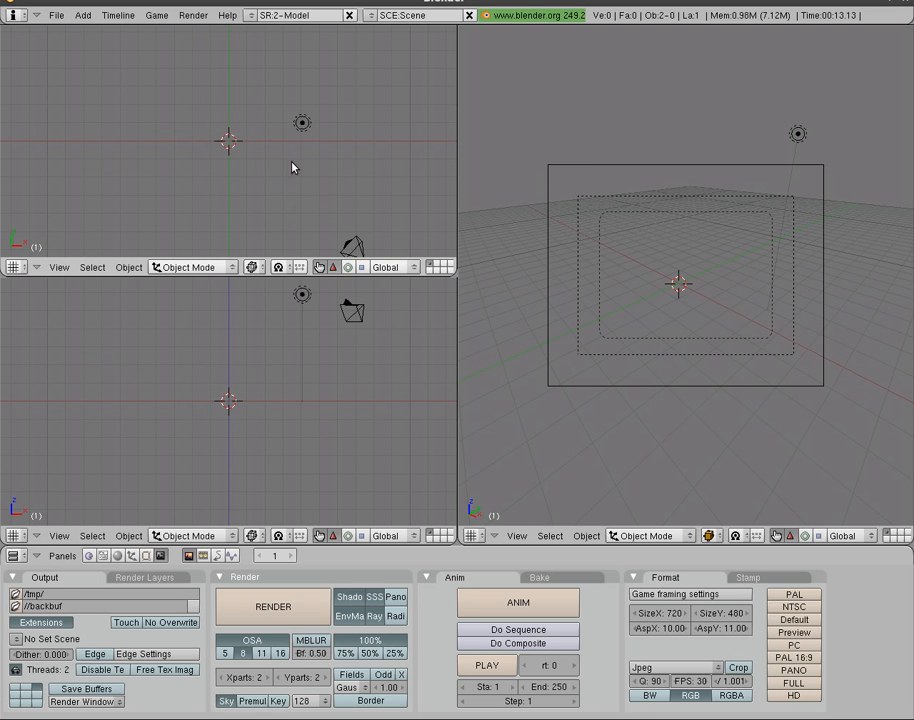
Step: Move the lamp in the top view to the negative X and negative Y side of the origin
scroll(307, 140, down, 4)
right_click(266, 133)
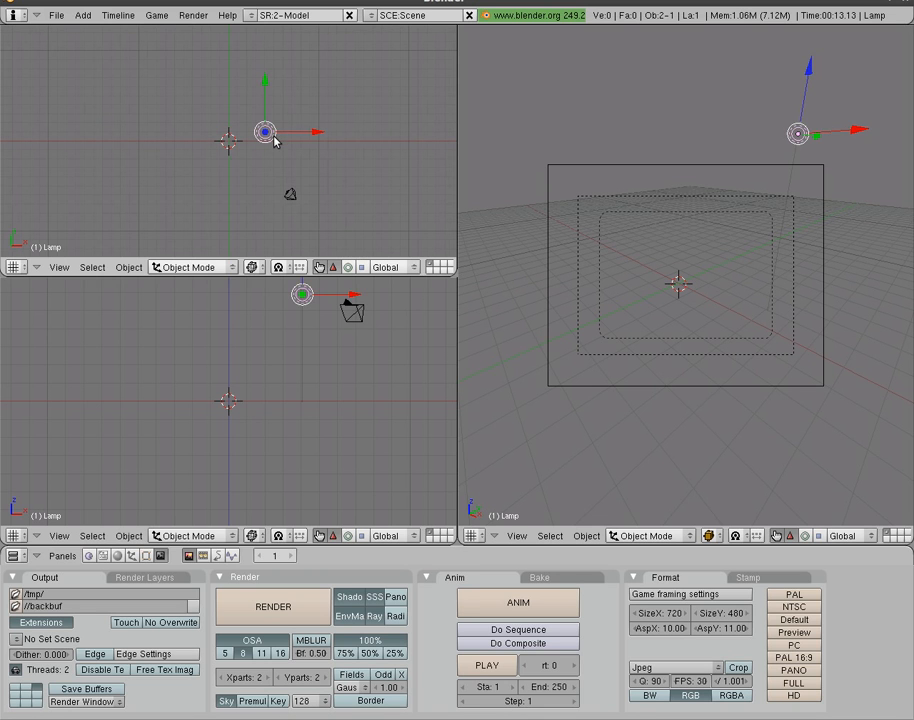
key(g)
click(216, 251)
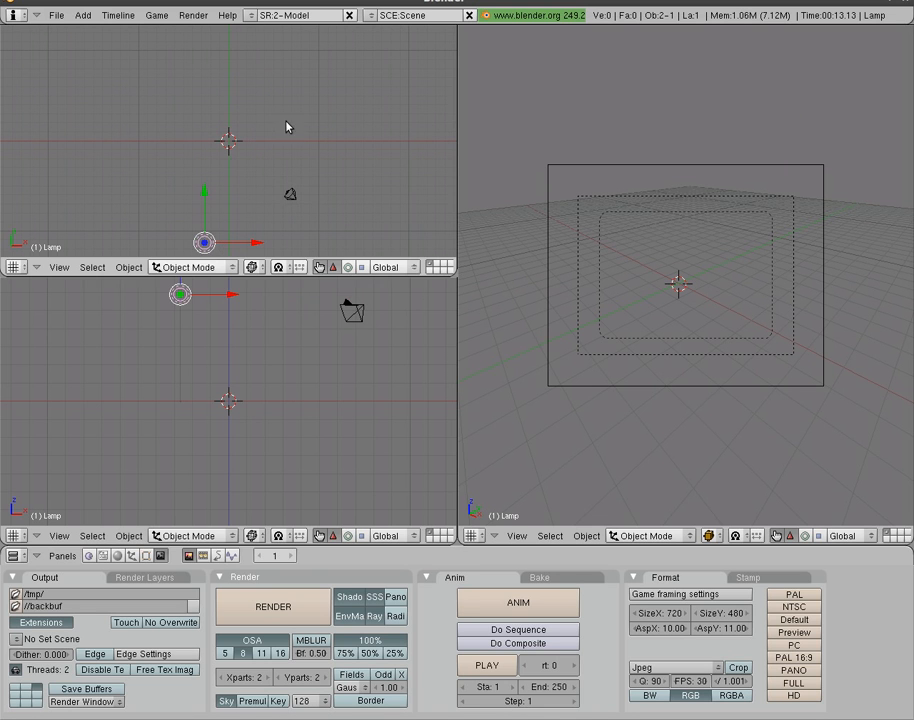
Step: Add a meta ball at the origin and assign it a new material
key(space)
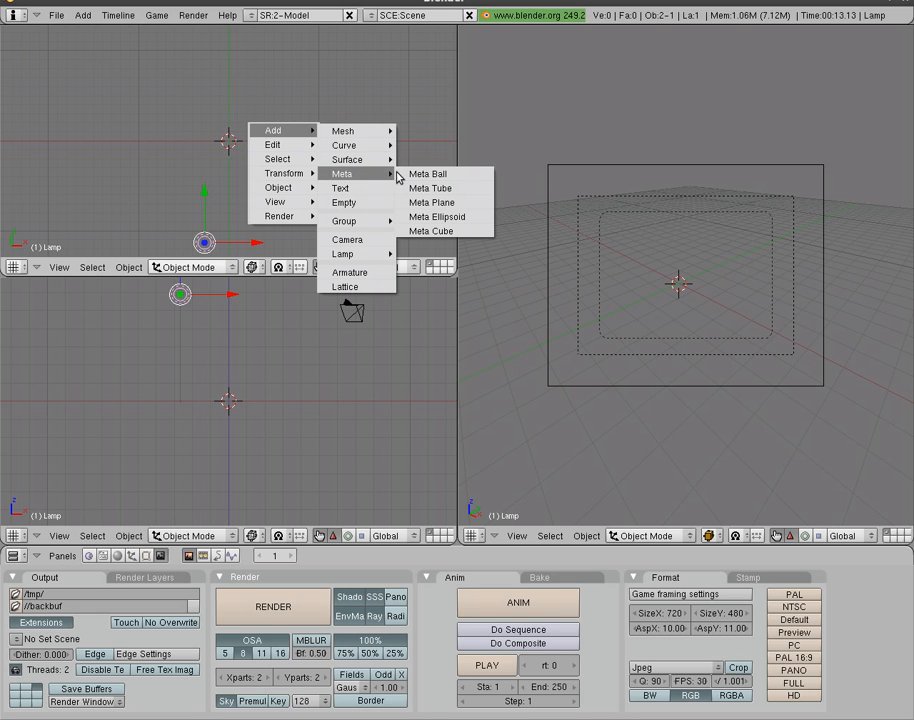
click(436, 174)
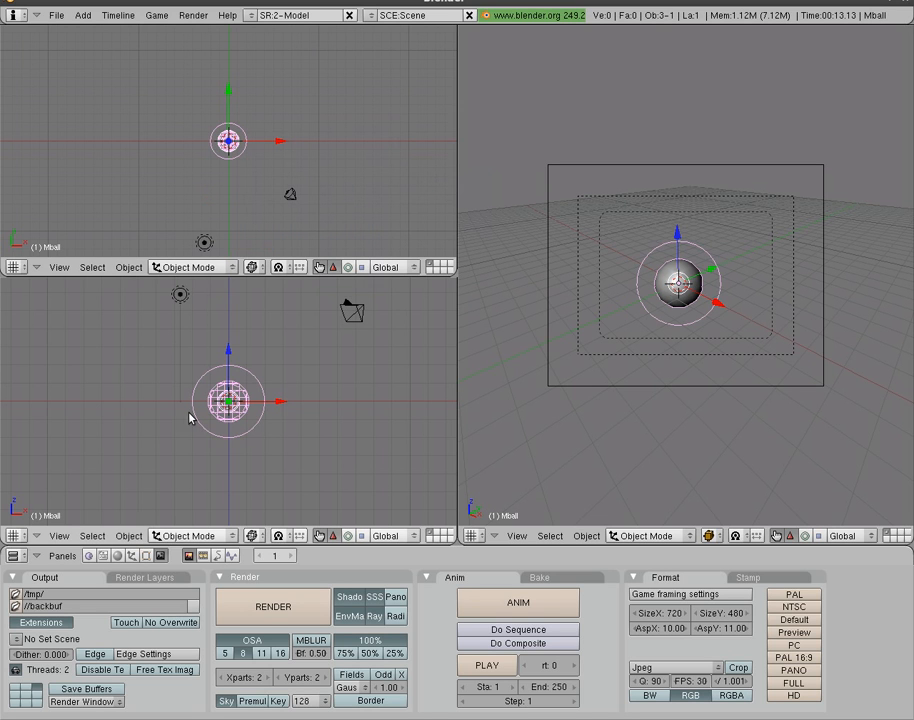
click(118, 556)
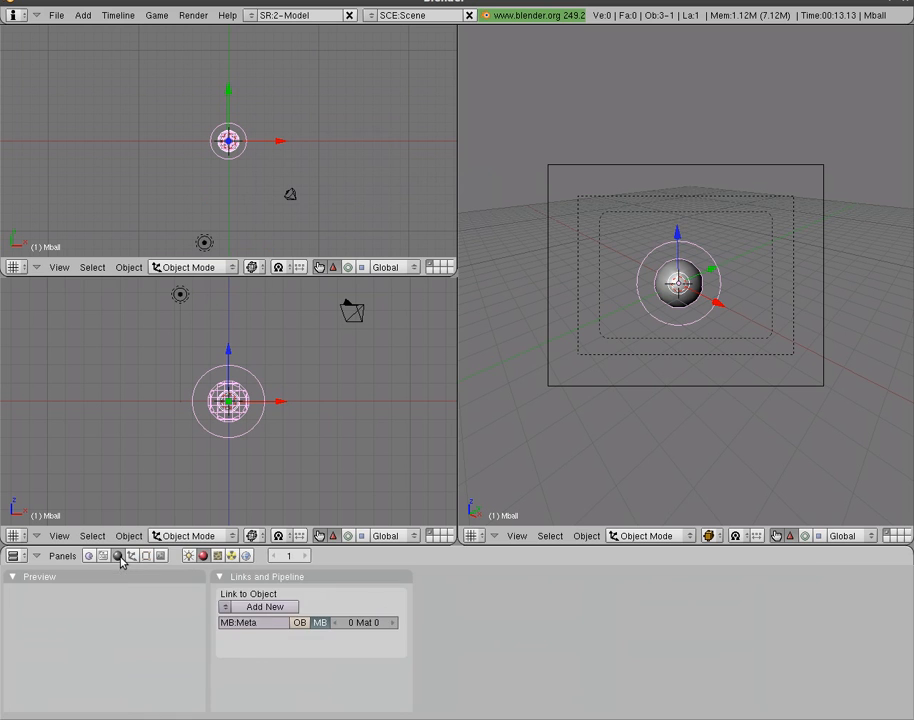
click(266, 607)
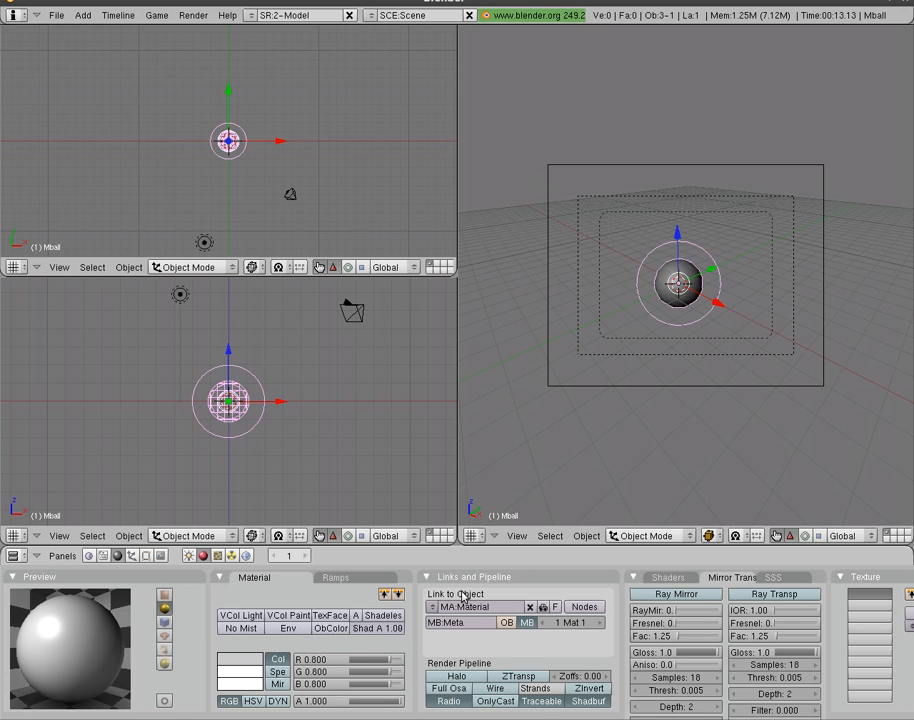
Step: Enable Ray Mirror on the meta ball's material and raise RayMir to 1
middle_drag(589, 597, 524, 607)
click(614, 600)
drag(618, 614, 646, 610)
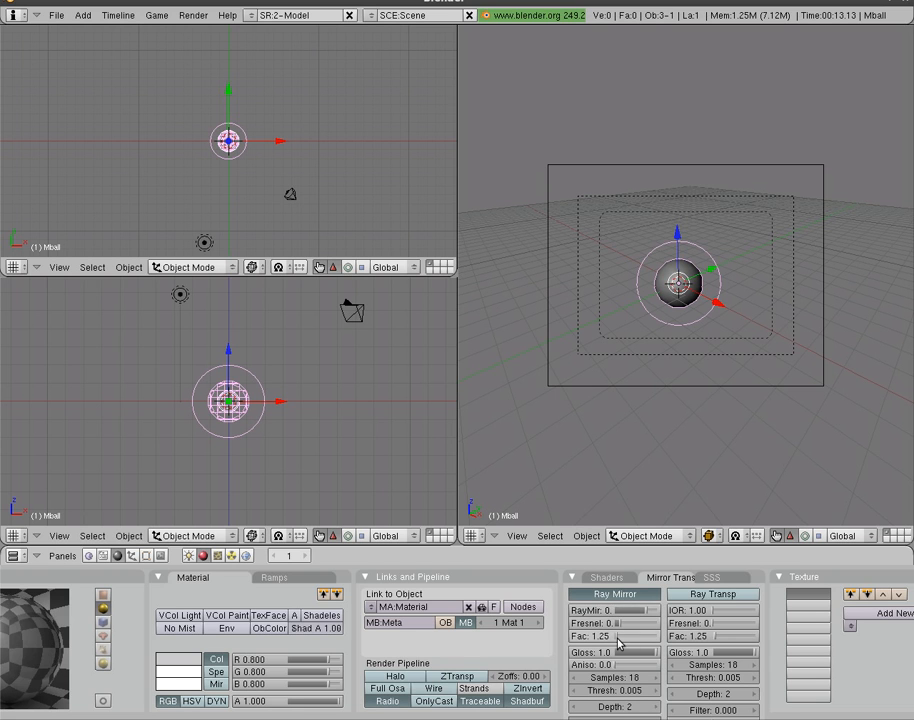
middle_drag(126, 612, 204, 617)
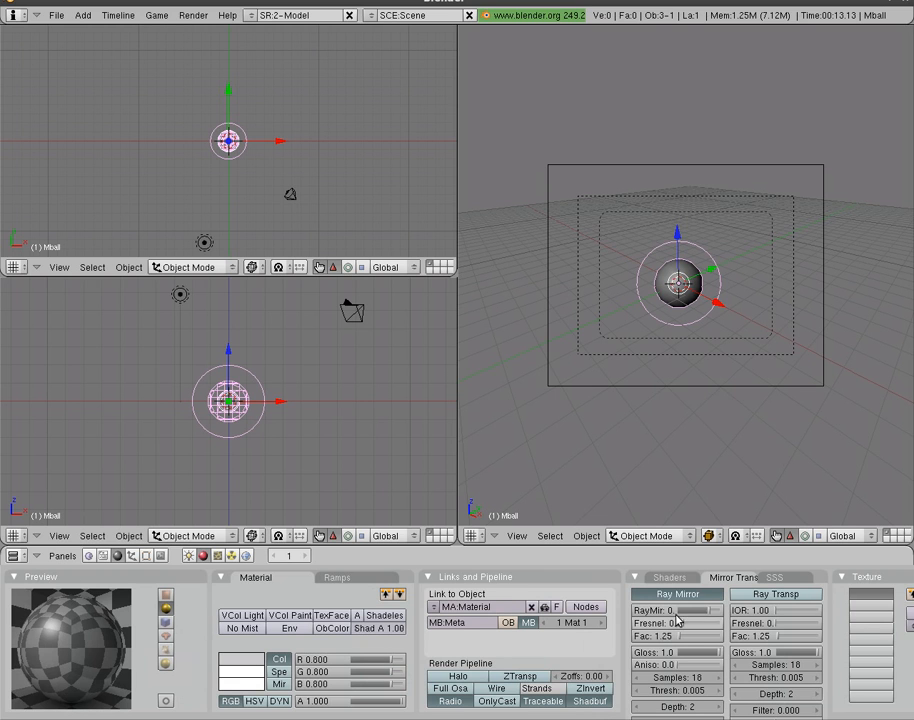
drag(710, 617, 722, 613)
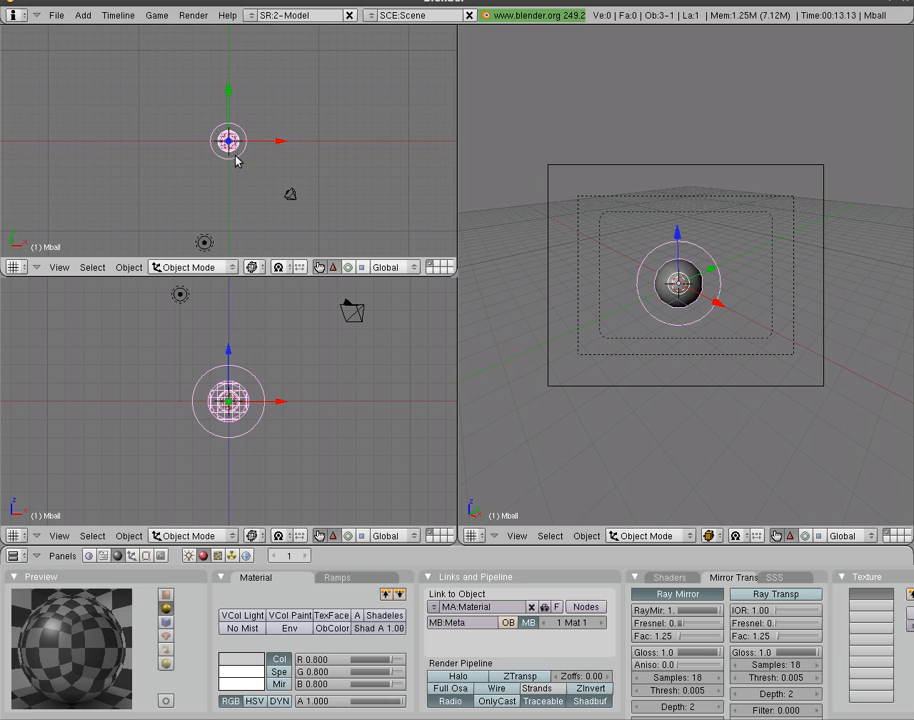
Step: Duplicate the meta ball 14 times in the top view, spreading the copies around the origin into a flat merged cluster
key(shift+d)
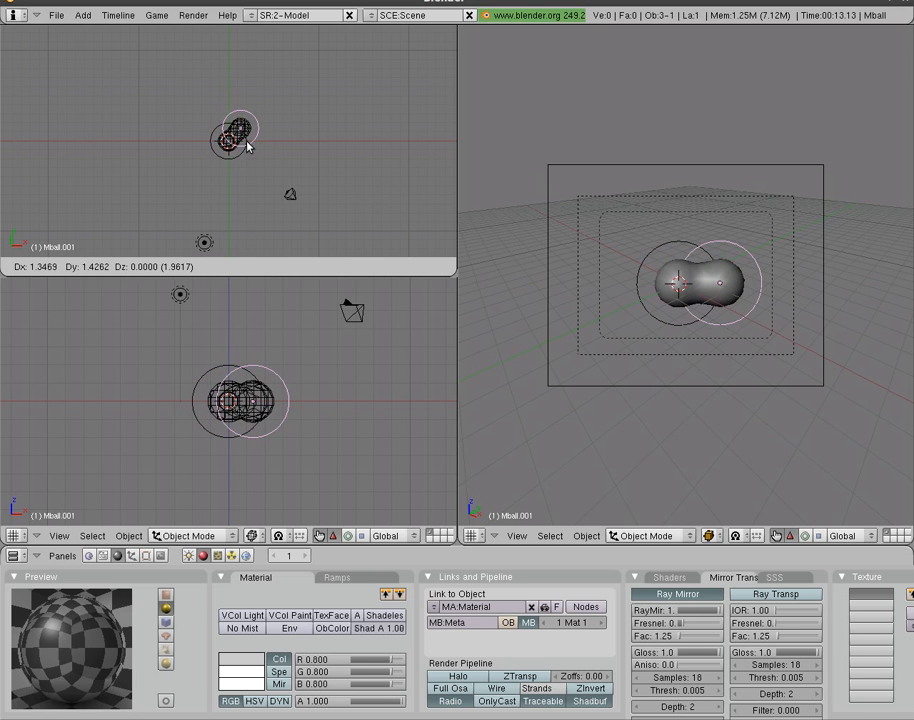
click(247, 146)
key(shift+d)
click(210, 142)
key(shift+d)
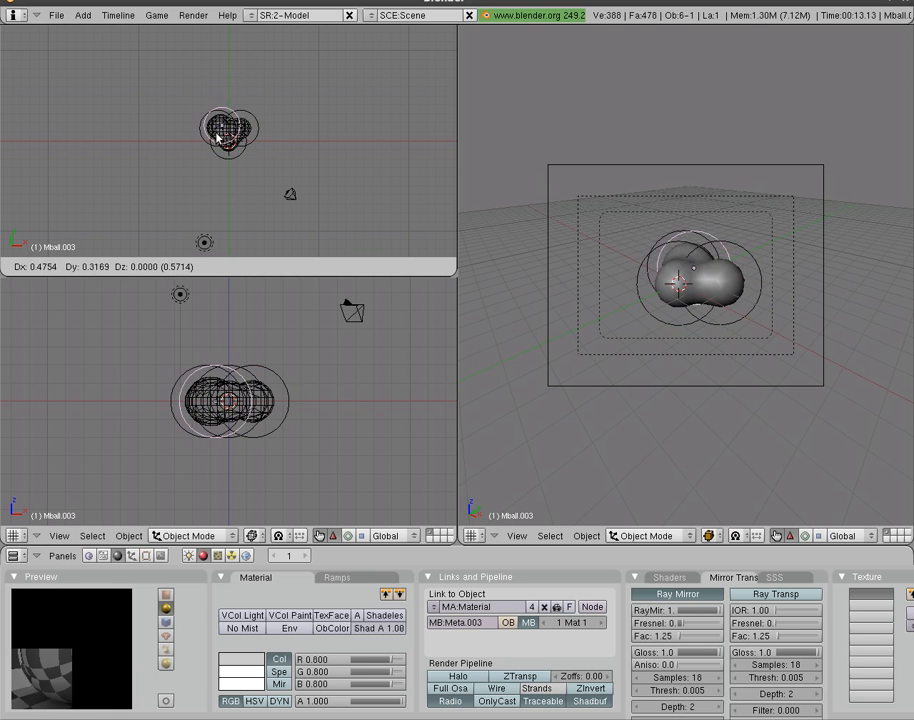
click(224, 127)
key(shift+d)
click(241, 155)
key(shift+d)
click(218, 171)
key(shift+d)
click(228, 178)
key(shift+d)
click(257, 143)
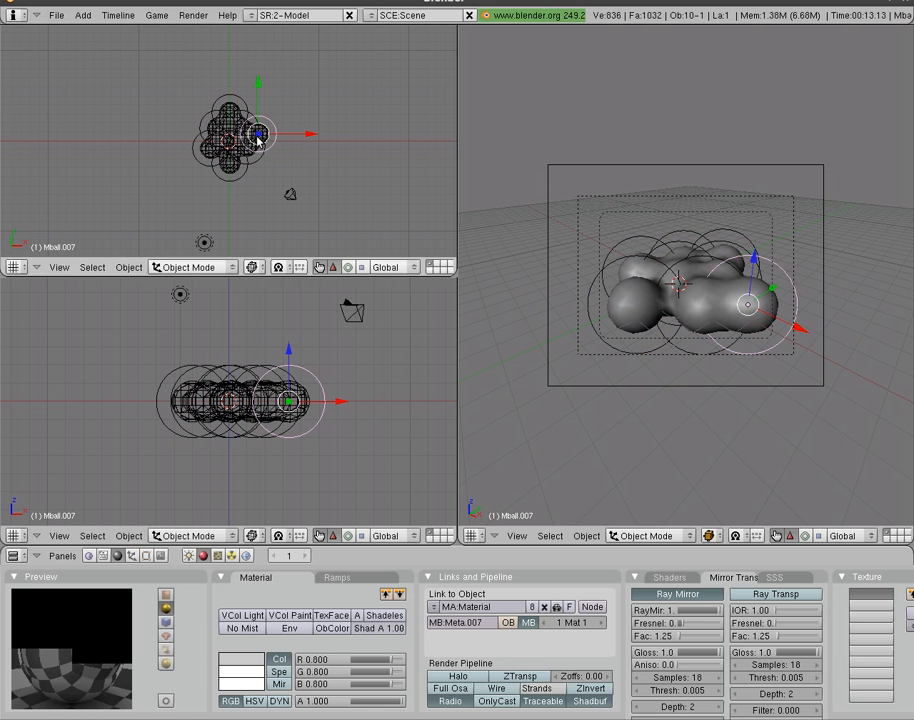
key(shift+d)
click(249, 113)
key(shift+d)
click(200, 118)
key(shift+d)
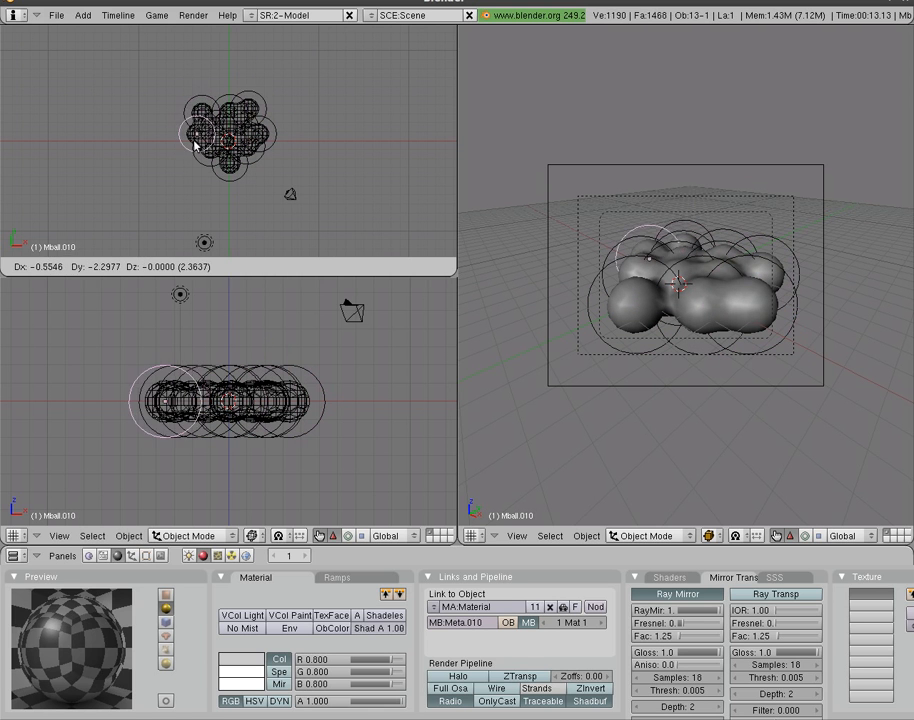
click(197, 140)
key(shift+d)
click(222, 174)
key(shift+d)
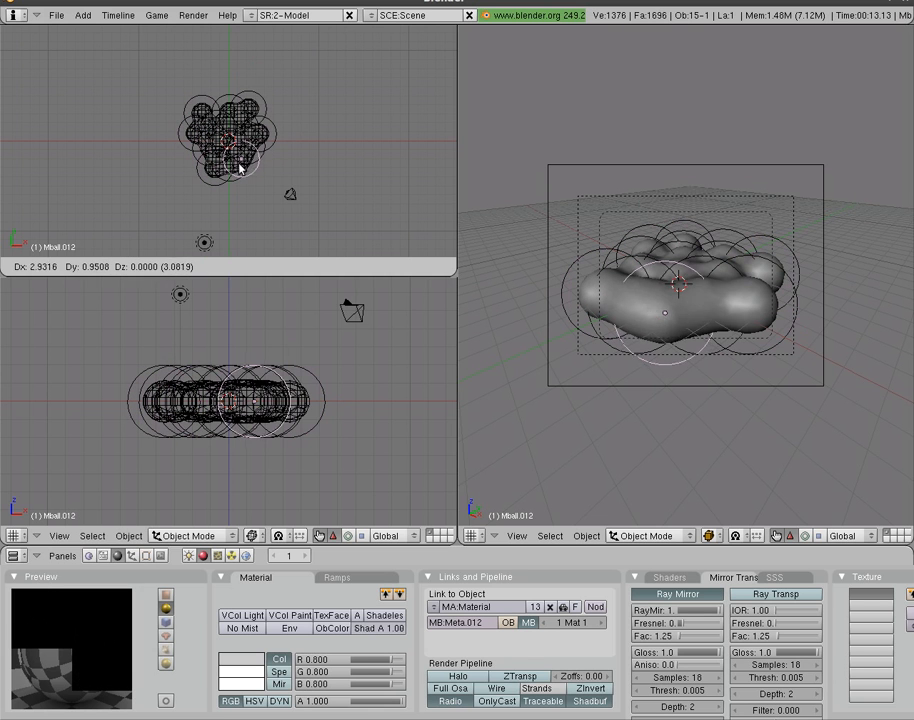
click(258, 158)
key(shift+d)
click(210, 110)
key(shift+d)
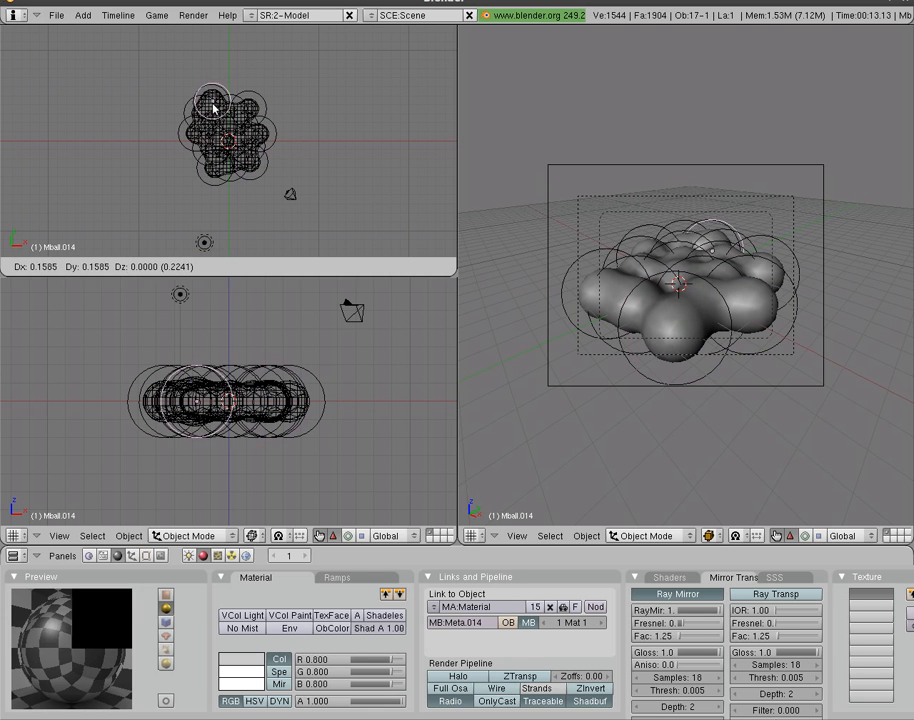
click(219, 94)
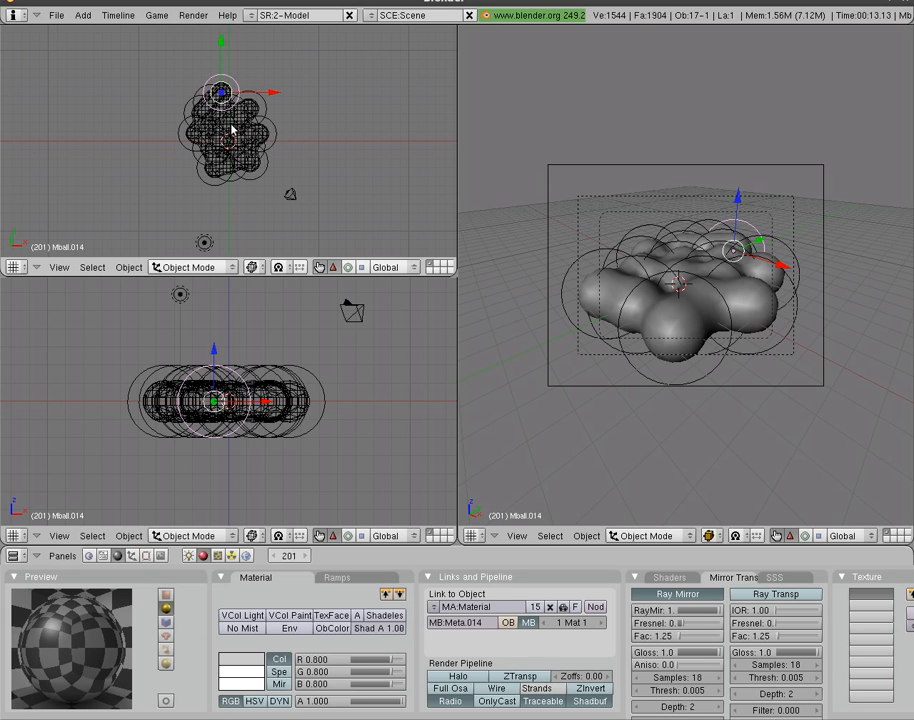
Step: Select all the meta balls and insert a LocRotScale keyframe for them at frame 201
click(271, 183)
key(a)
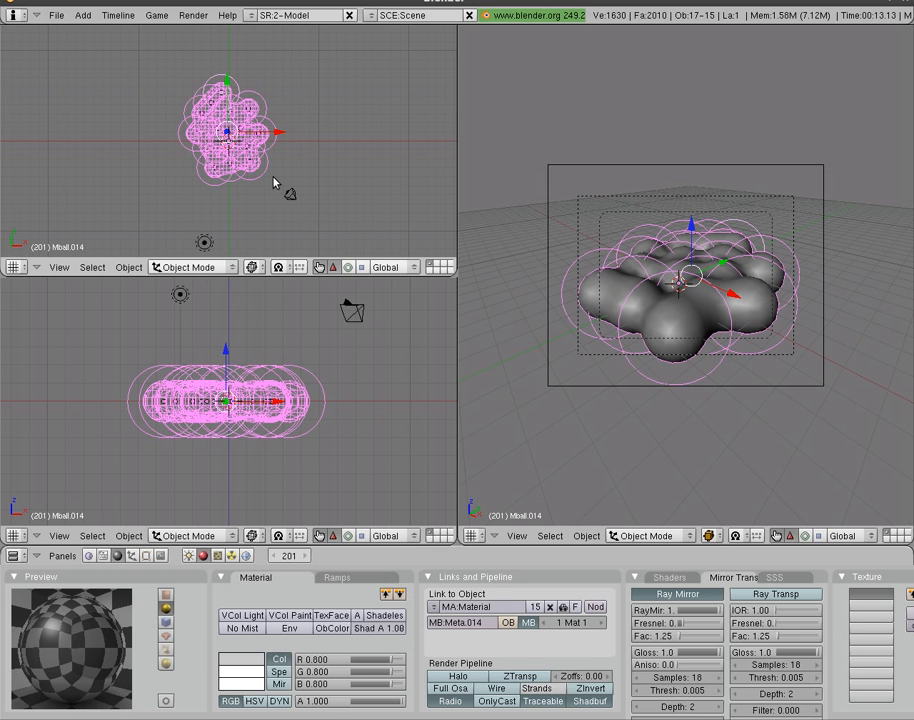
key(i)
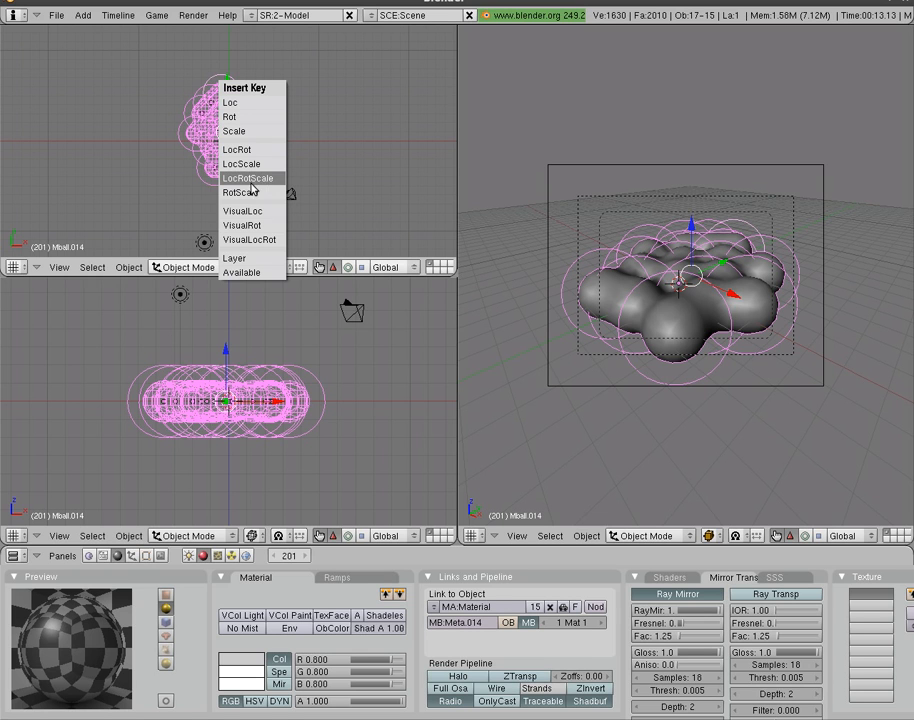
click(268, 182)
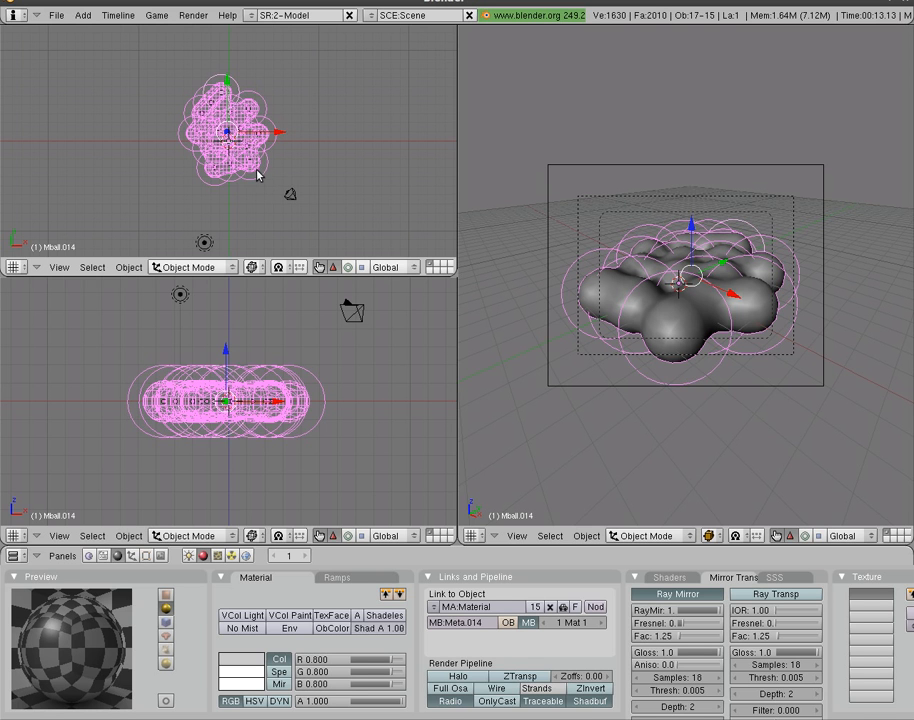
Step: Move two meta balls out of the merged cluster toward positive X in the top view at frame 1
right_click(257, 172)
key(g)
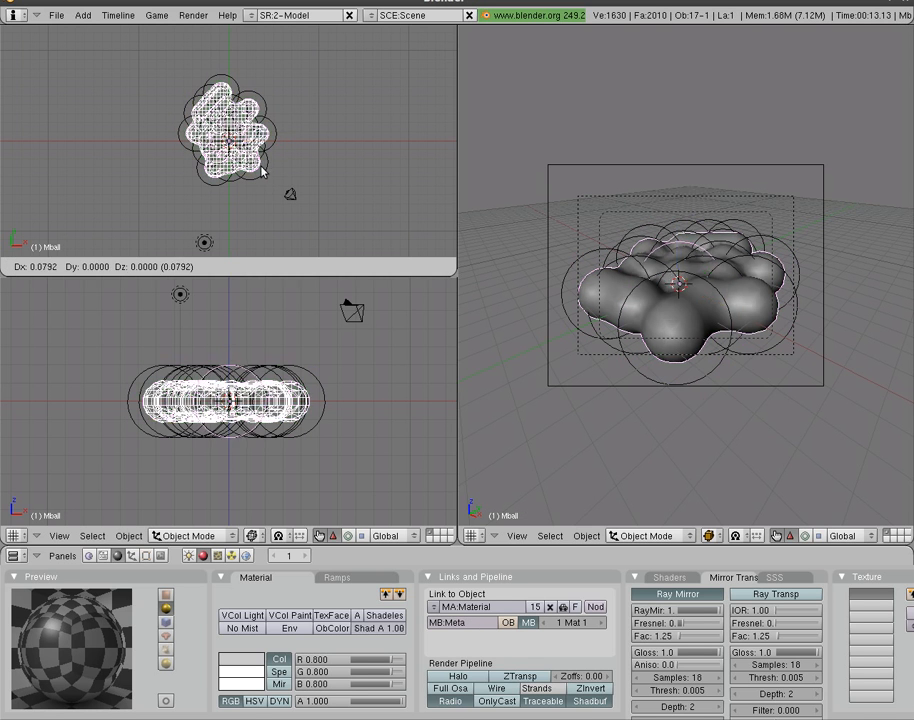
click(264, 168)
right_click(263, 168)
key(g)
click(289, 171)
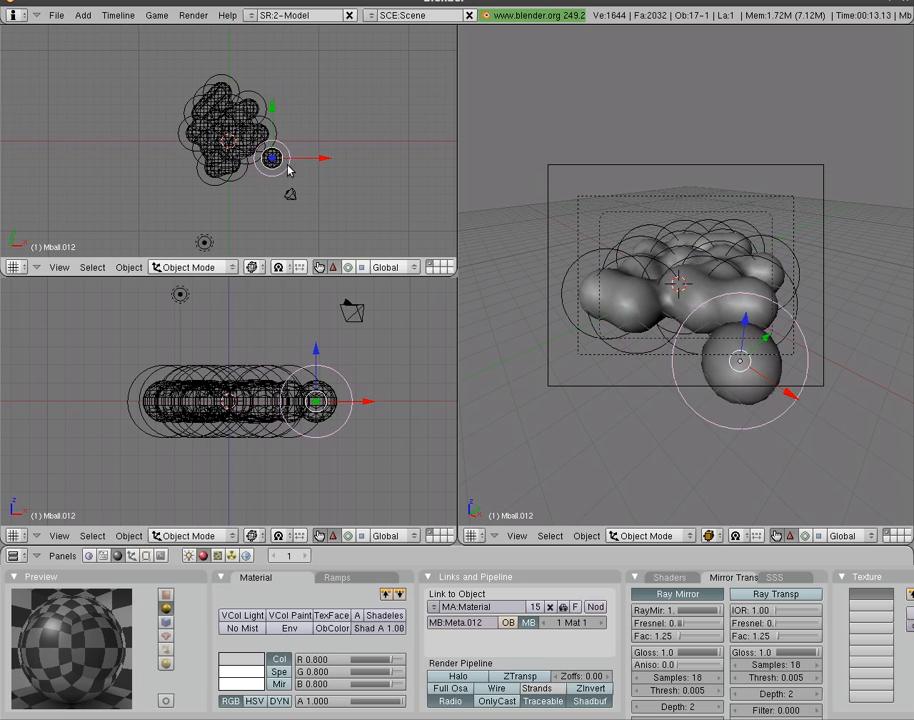
right_click(278, 128)
key(g)
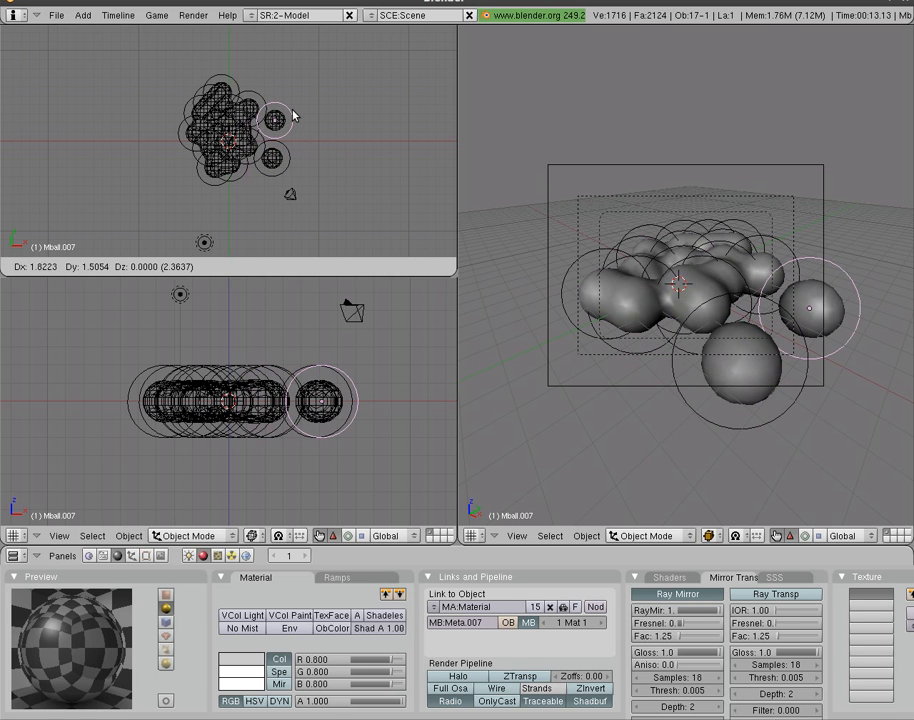
click(289, 111)
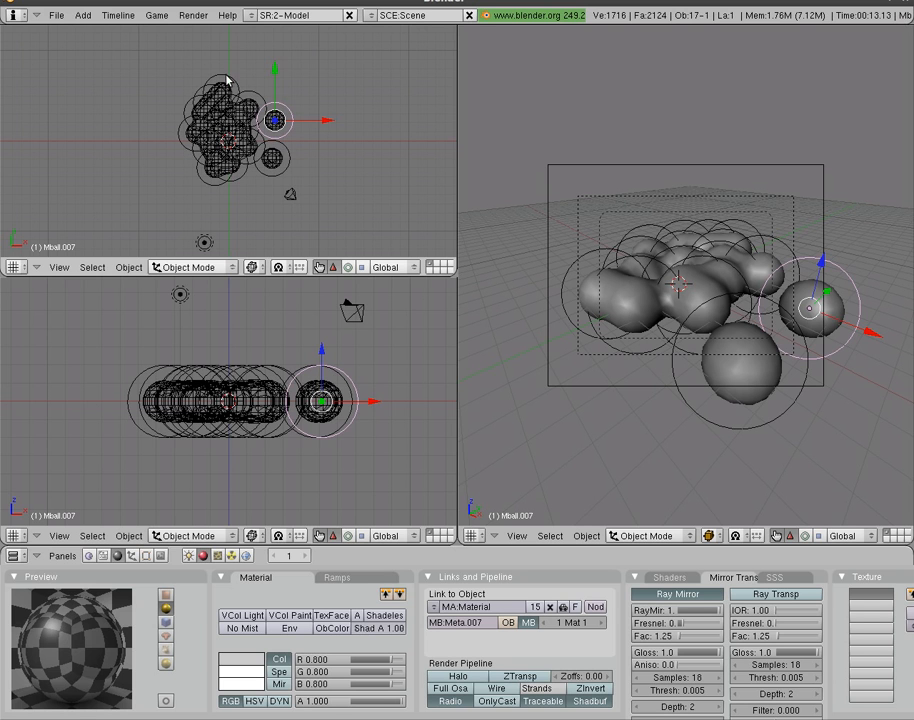
Step: Move one meta ball out toward negative X and positive Y, and the original meta ball out toward negative X and negative Y
key(shift+d)
click(139, 42)
right_click(213, 107)
right_click(211, 110)
right_click(210, 112)
right_click(210, 112)
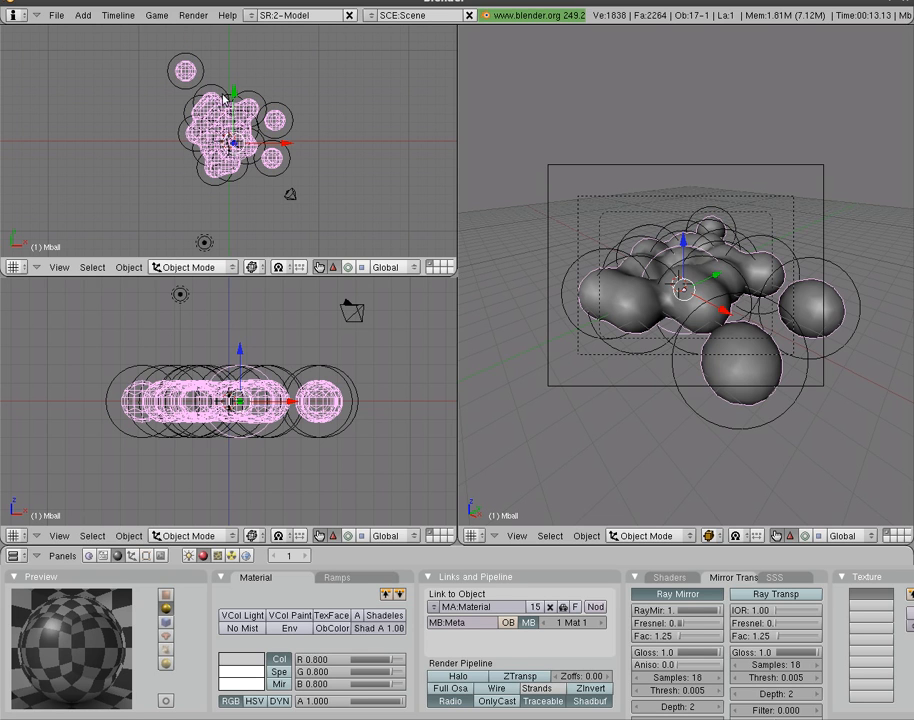
key(g)
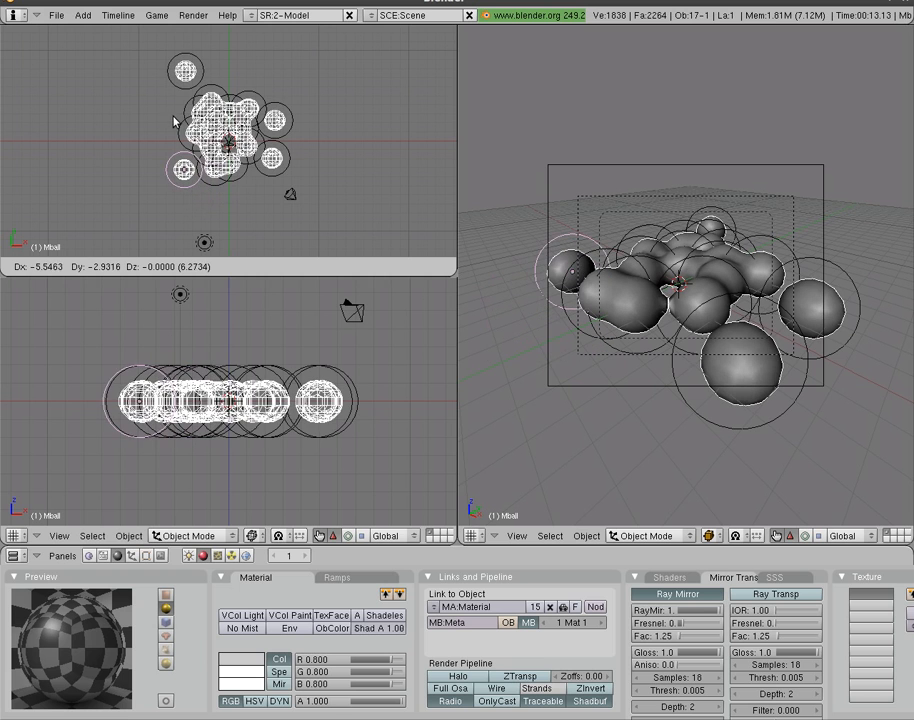
click(172, 126)
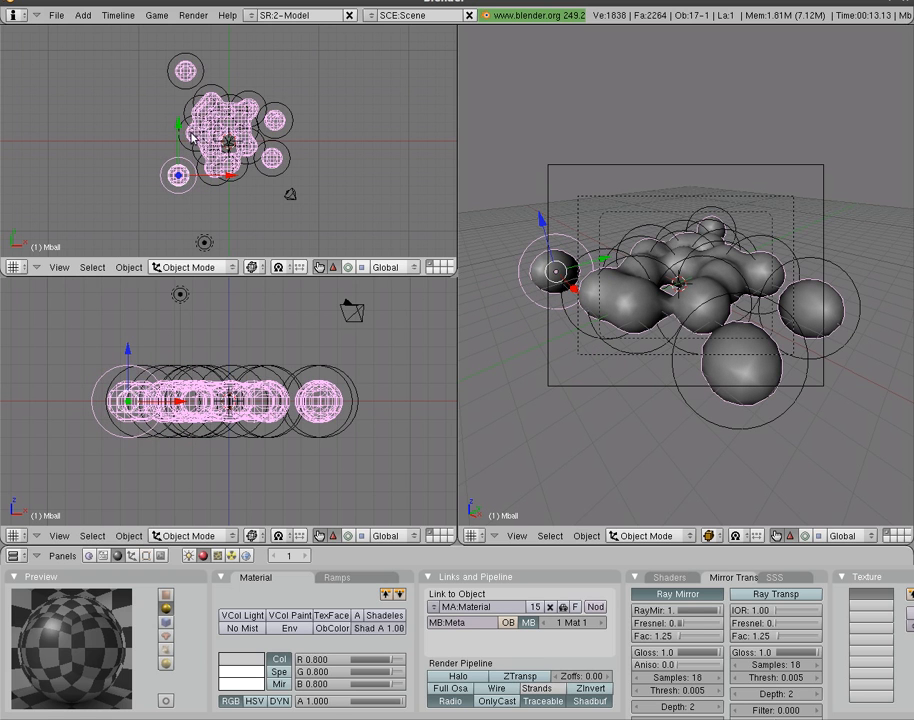
Step: Move three more meta balls out of the cluster, lining them up beside the ball on the negative X, negative Y side
key(shift+d)
click(139, 171)
key(shift+d)
click(196, 196)
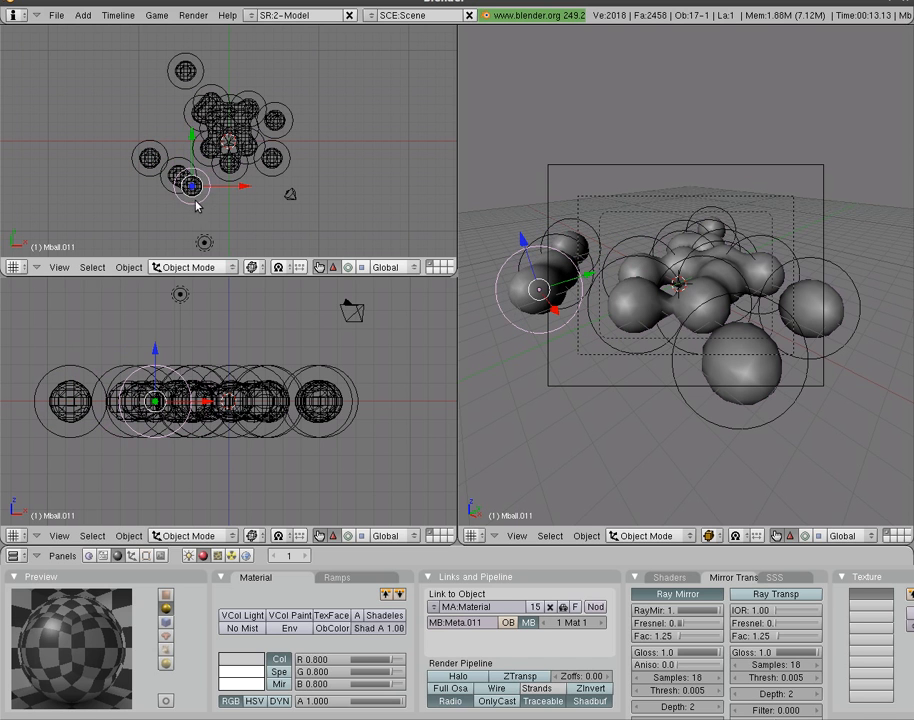
key(shift+d)
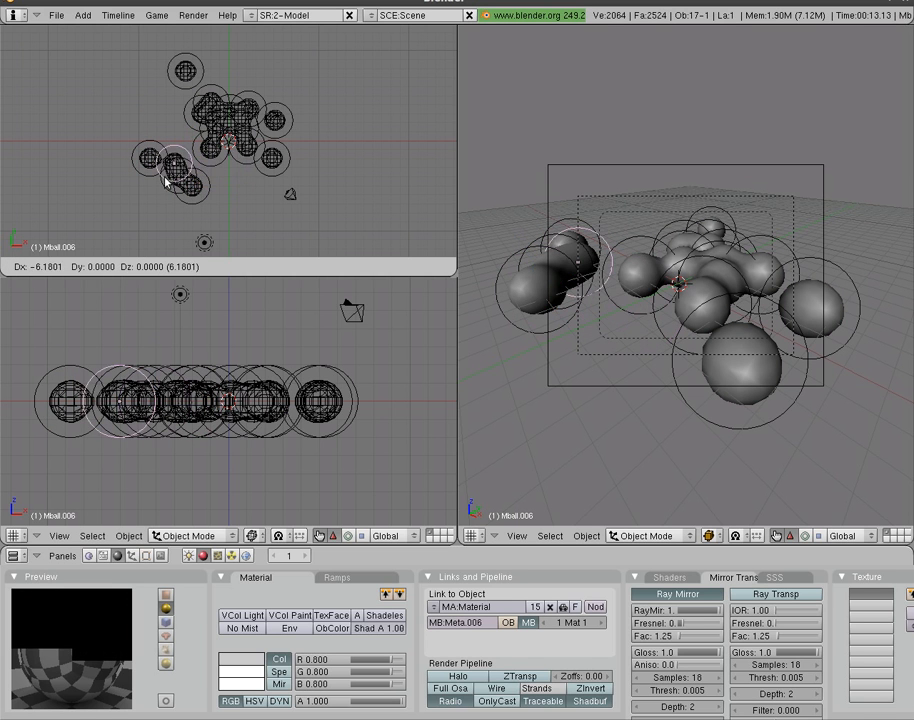
click(163, 182)
Step: Move one meta ball far out toward positive X and Y, and the upper positive-X ball across to the far negative X, positive Y side
key(g)
right_click(218, 170)
key(shift+d)
click(296, 112)
right_click(289, 118)
key(g)
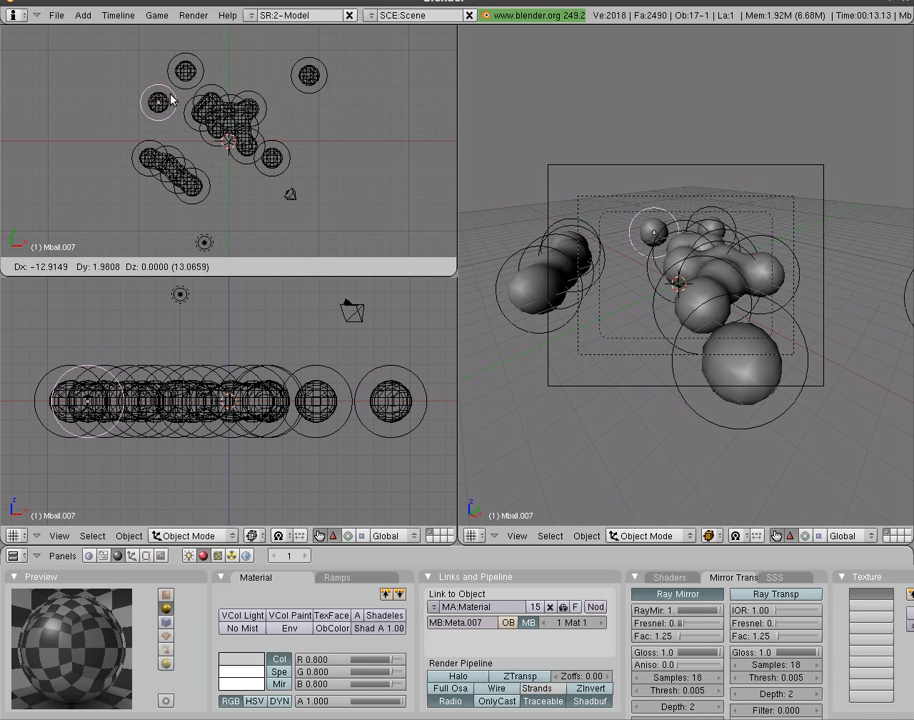
right_click(190, 96)
key(g)
click(149, 86)
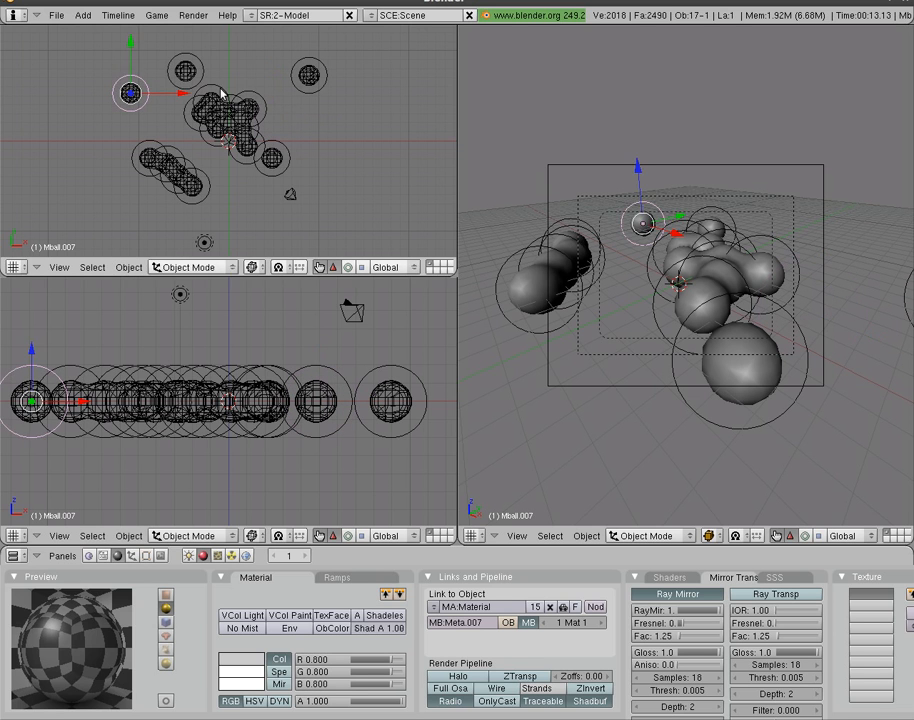
Step: Move three more meta balls from the cluster beside the balls on the negative X, positive Y side
right_click(245, 92)
key(shift+d)
click(139, 78)
right_click(230, 94)
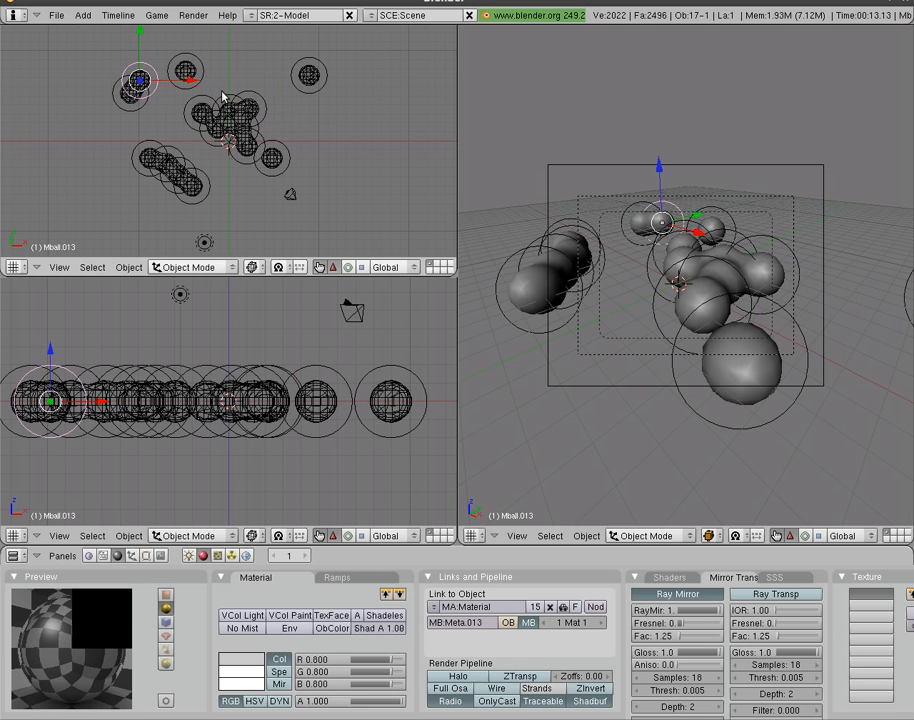
key(shift+d)
click(149, 65)
right_click(249, 102)
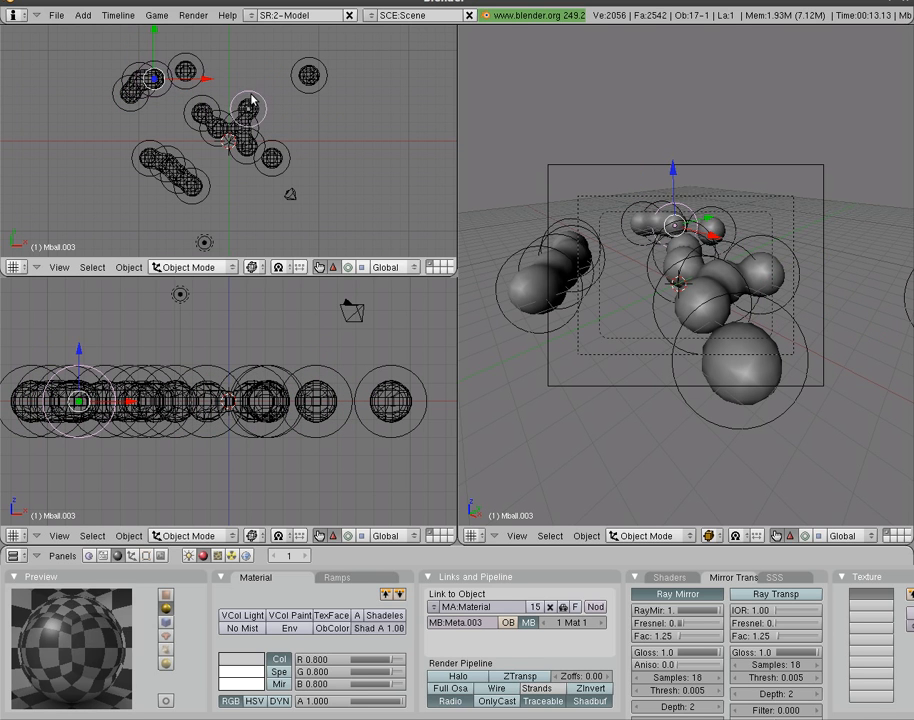
key(shift+d)
click(200, 62)
Step: Move two meta balls far out along positive X and one straight out along positive Y
right_click(243, 120)
key(g)
click(349, 122)
key(shift+d)
click(349, 158)
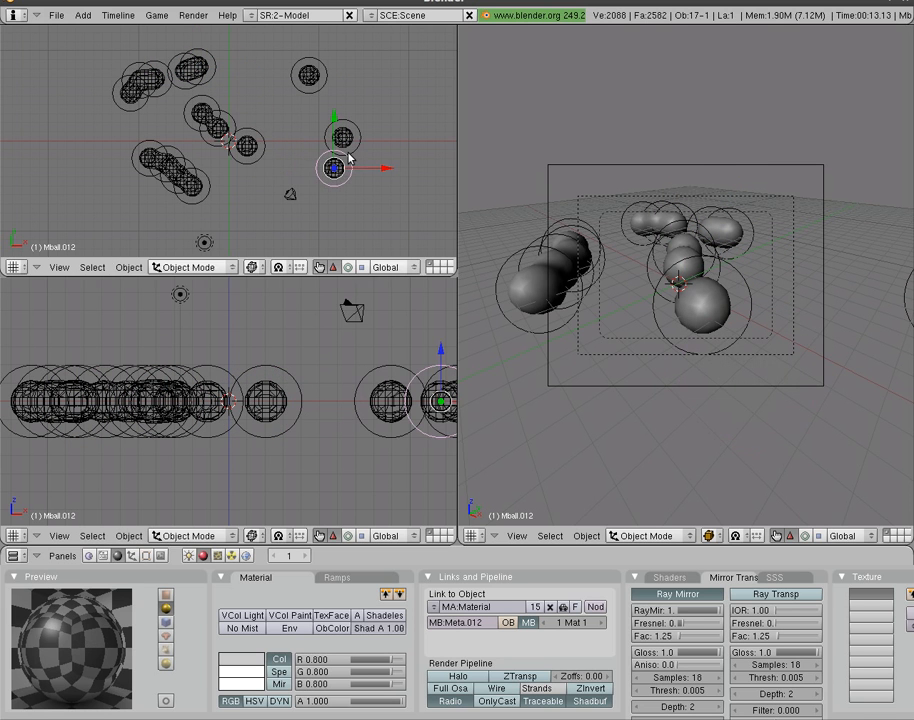
right_click(262, 142)
key(g)
key(Escape)
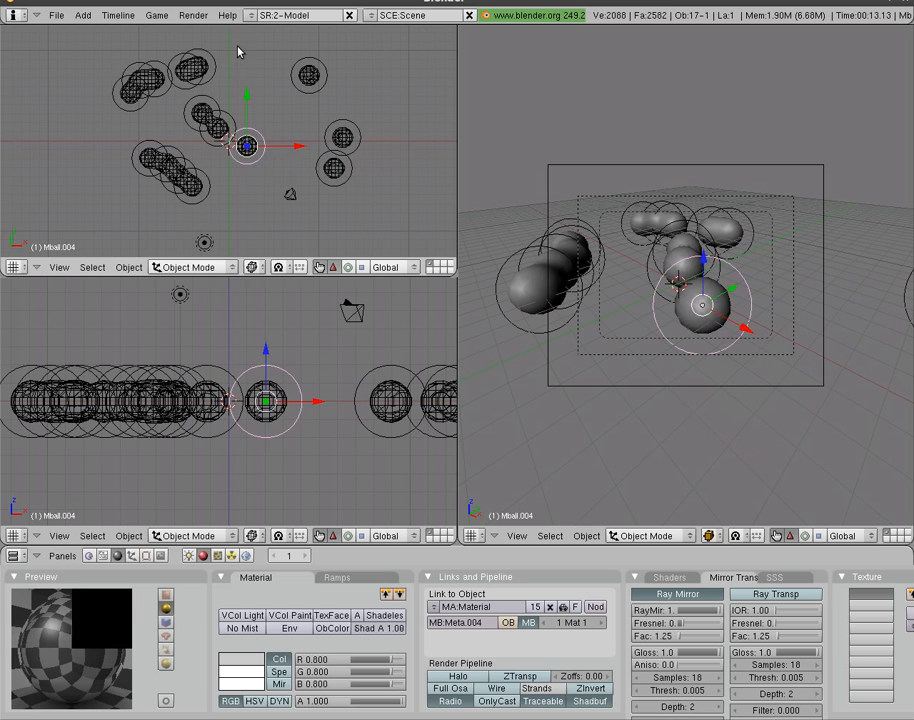
key(g)
click(254, 32)
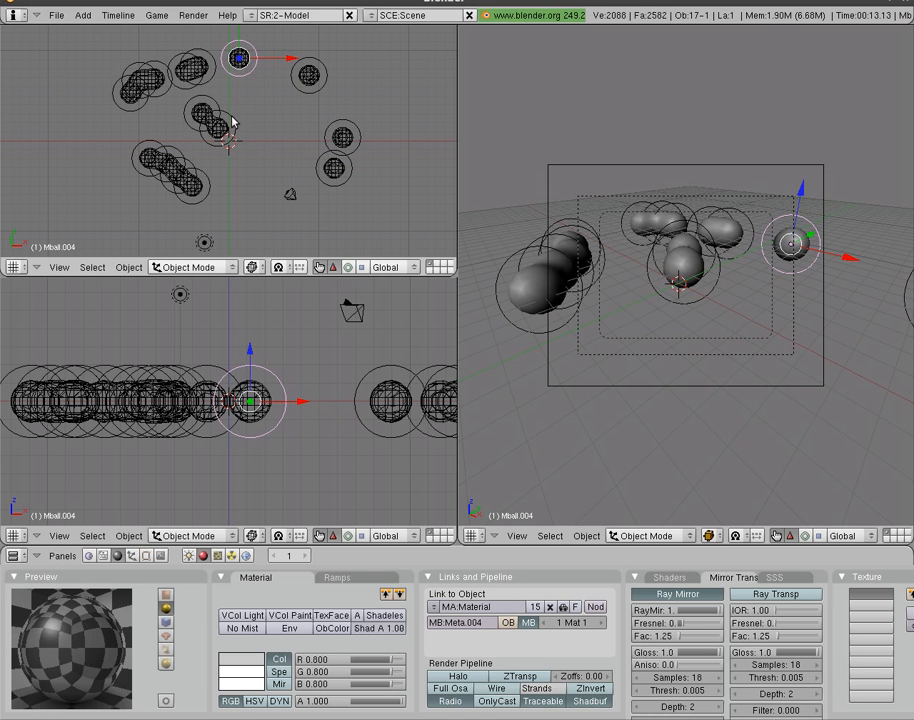
Step: Move the last two central meta balls toward negative X and Y, and one positive-Y ball out toward positive X
right_click(228, 124)
key(g)
click(152, 148)
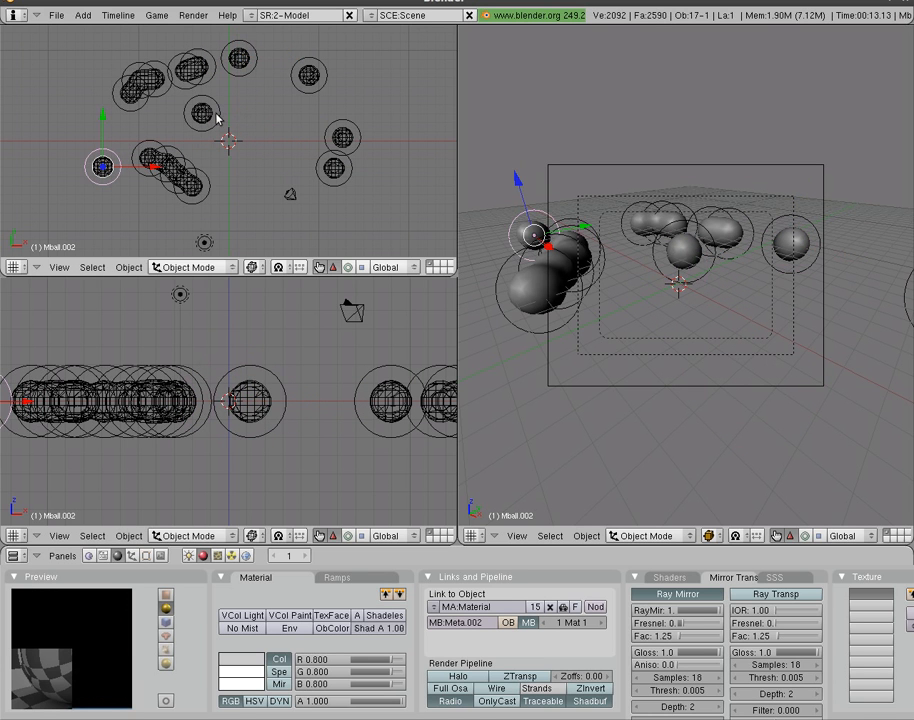
key(shift+d)
click(178, 198)
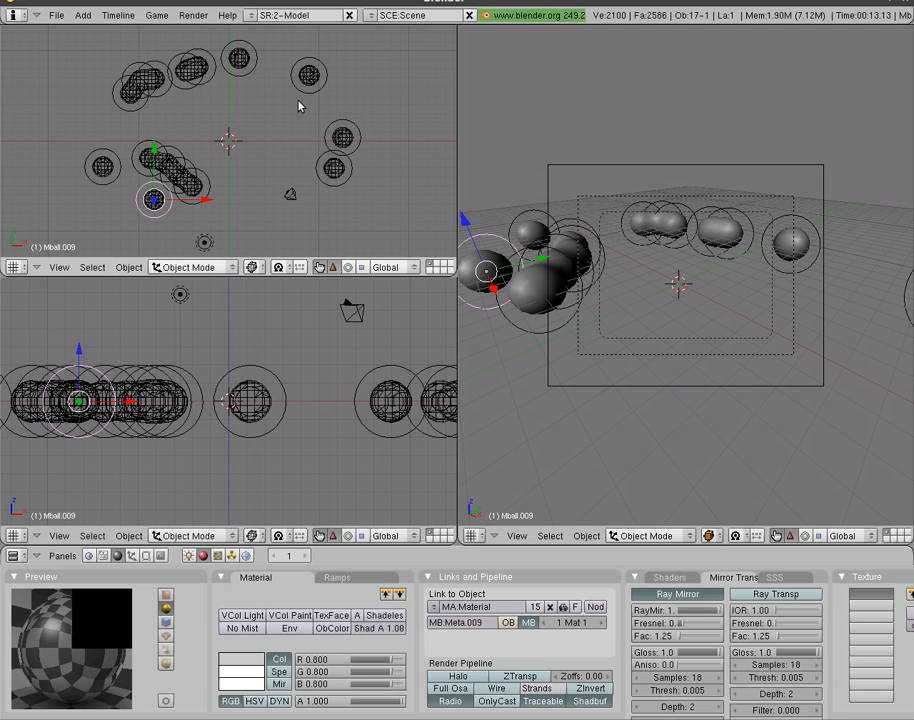
right_click(208, 78)
key(g)
click(305, 70)
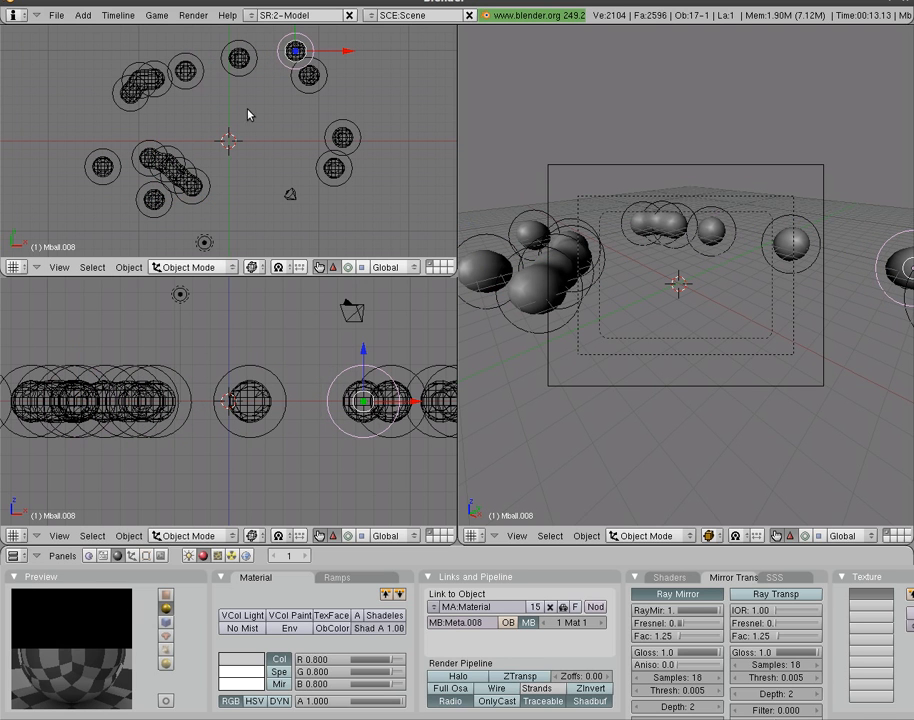
Step: Box-select the scattered meta balls in the top view and insert a keyframe for them at frame 1
key(a)
key(b)
drag(105, 46, 355, 178)
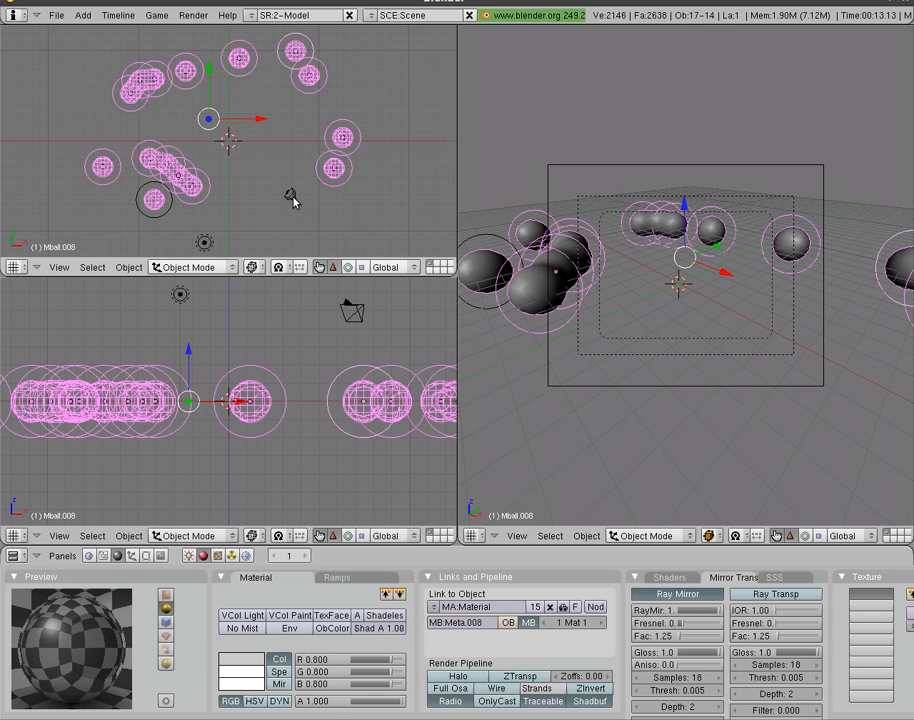
key(i)
click(262, 201)
Step: Step back and forth through the animation frames to check how the meta balls travel together
key(Up)
key(Up)
key(Down)
key(Down)
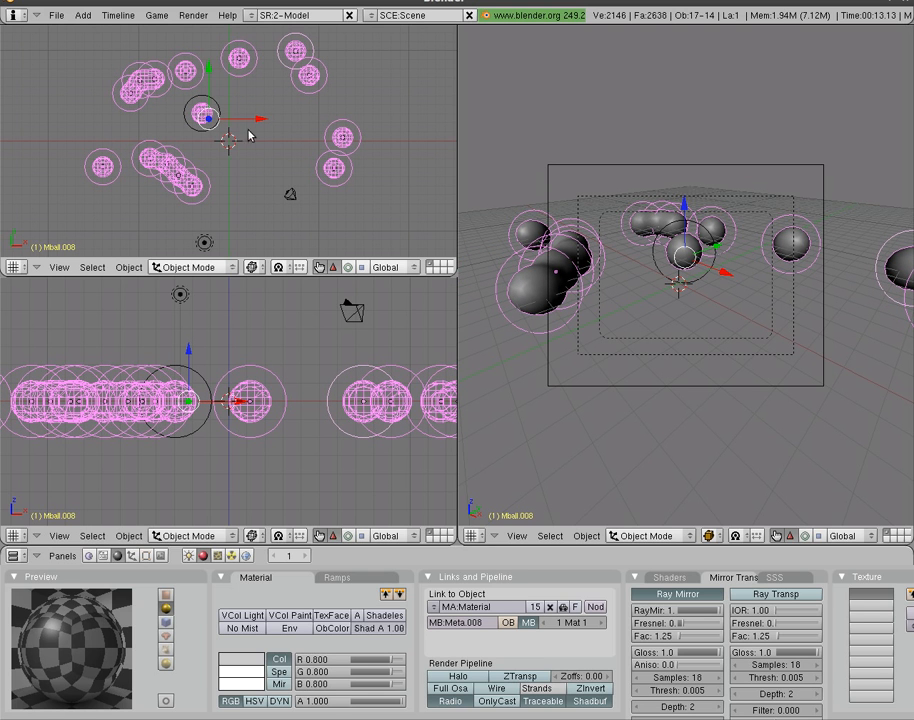
key(Up)
key(Up)
key(Up)
key(Up)
key(Up)
key(Up)
key(Up)
key(Up)
key(Up)
key(Up)
key(Up)
key(Up)
key(Up)
key(Up)
key(Up)
key(Up)
key(Up)
key(Up)
key(Up)
key(Up)
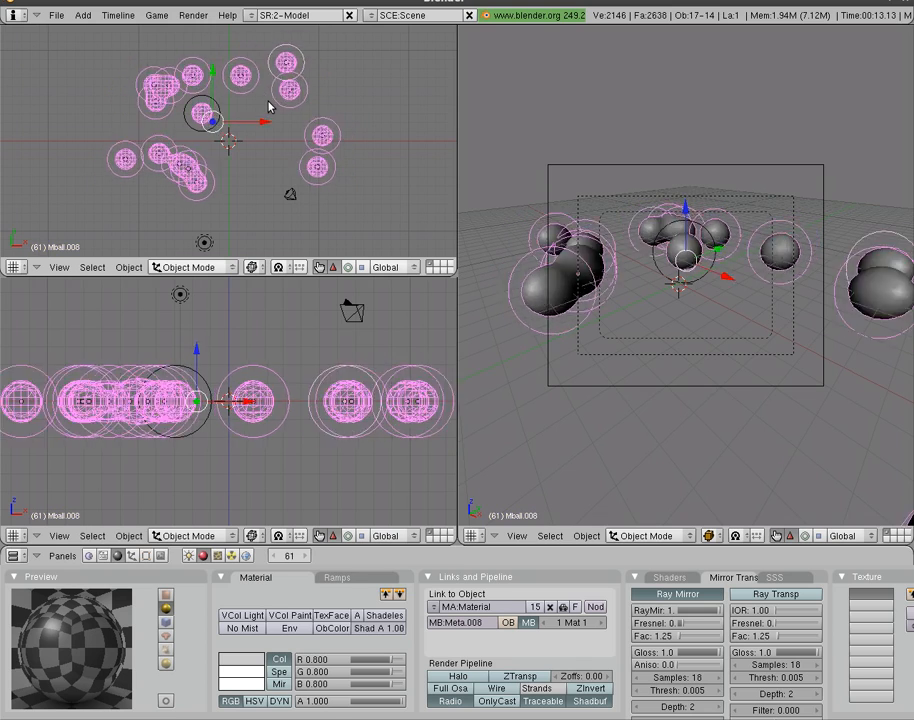
key(Down)
key(Down)
key(Down)
key(Down)
key(Down)
key(Down)
key(Down)
key(Down)
key(Down)
key(Down)
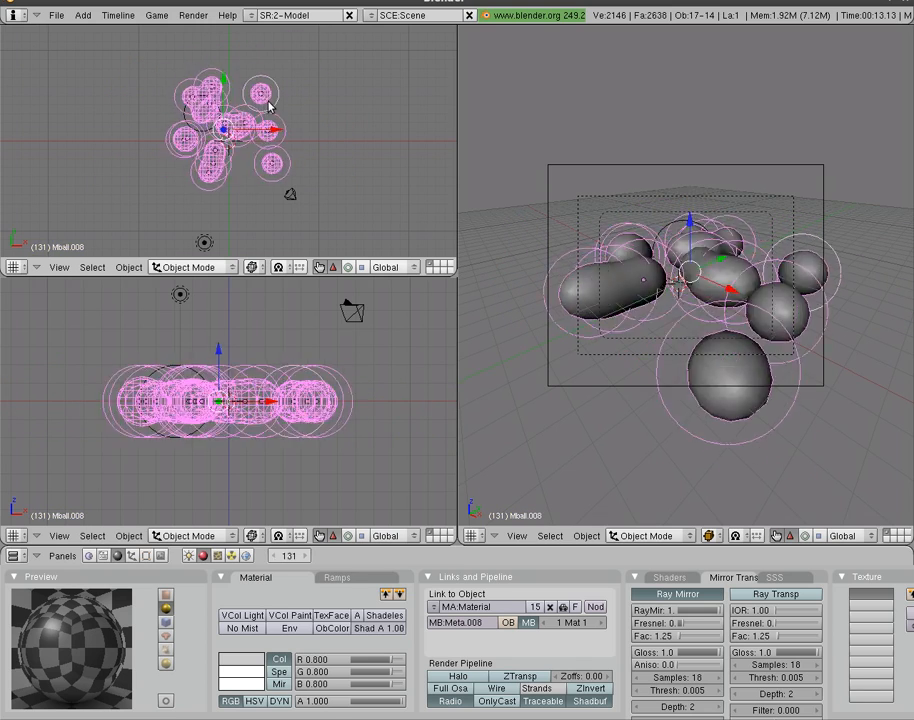
key(Up)
key(Up)
key(Up)
key(Up)
key(Up)
Step: At frame 250, move the outermost meta balls at the positive X and negative X ends inward and upward
key(shift+Up)
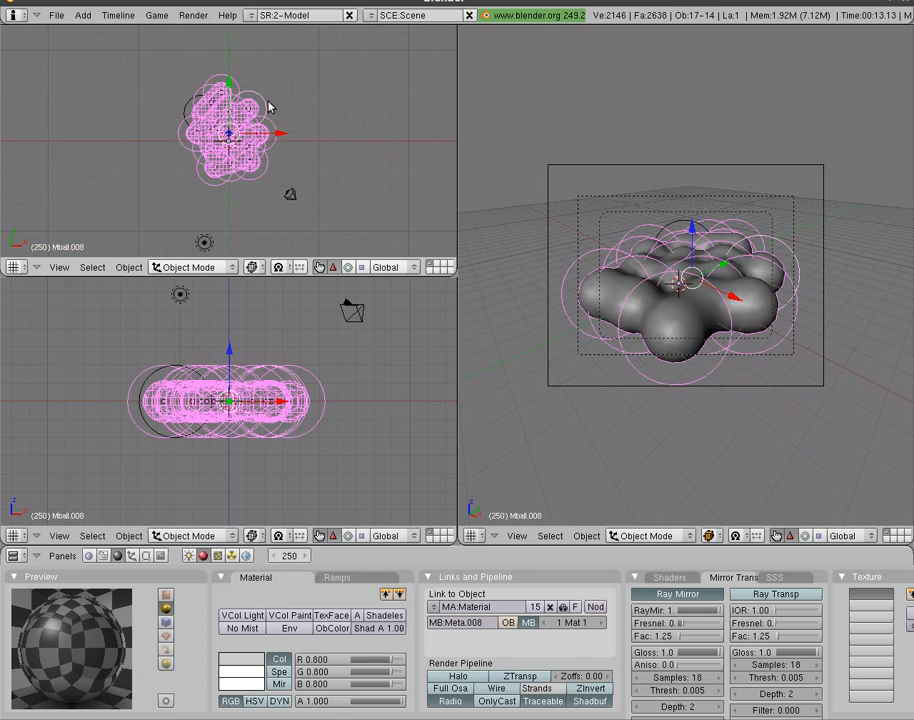
right_click(330, 410)
key(g)
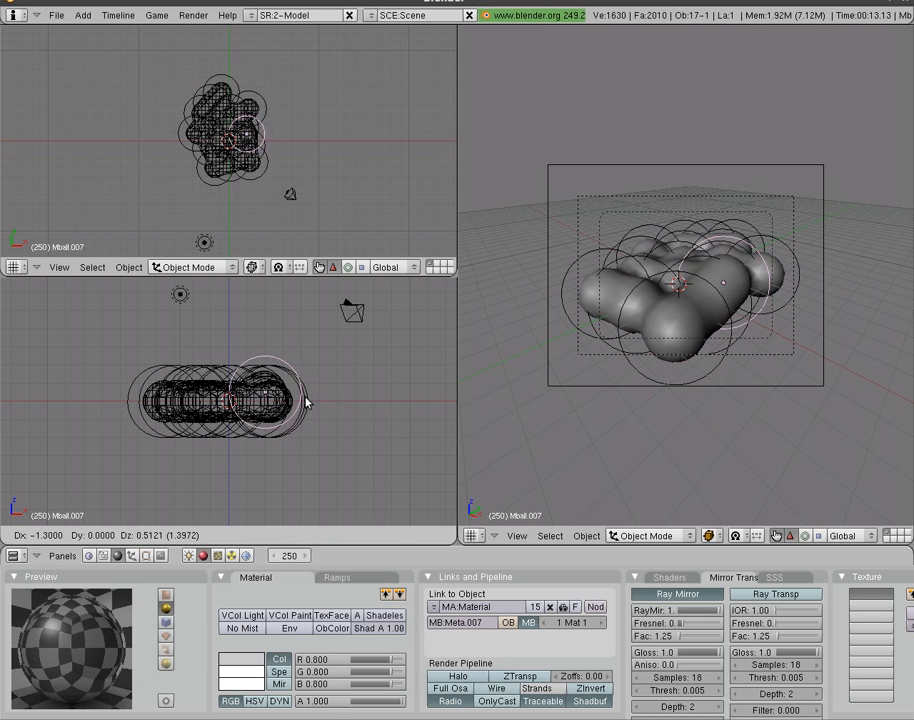
click(296, 393)
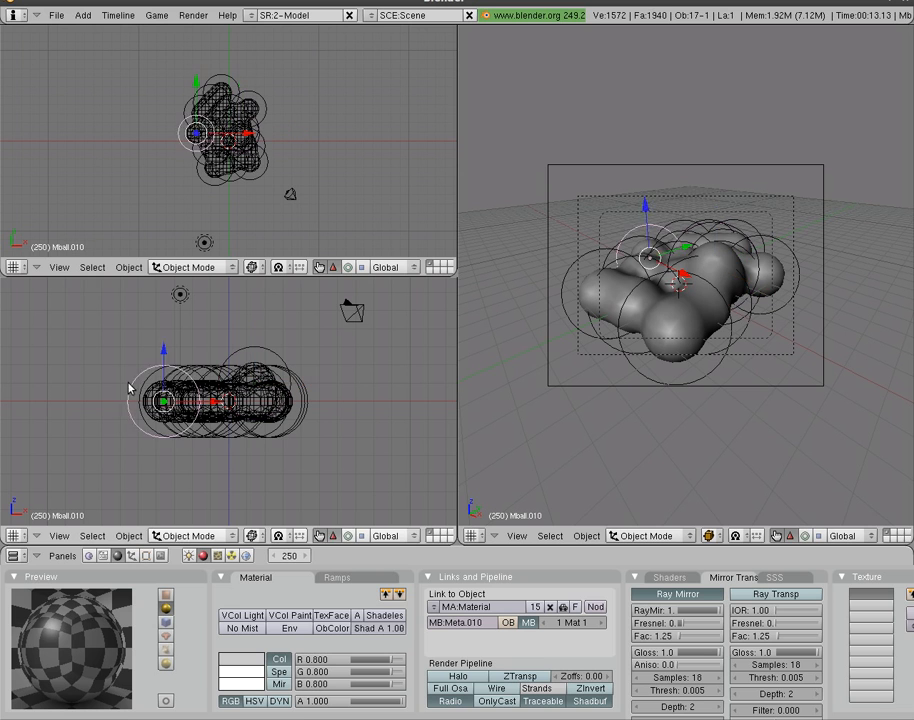
right_click(140, 382)
key(g)
click(163, 369)
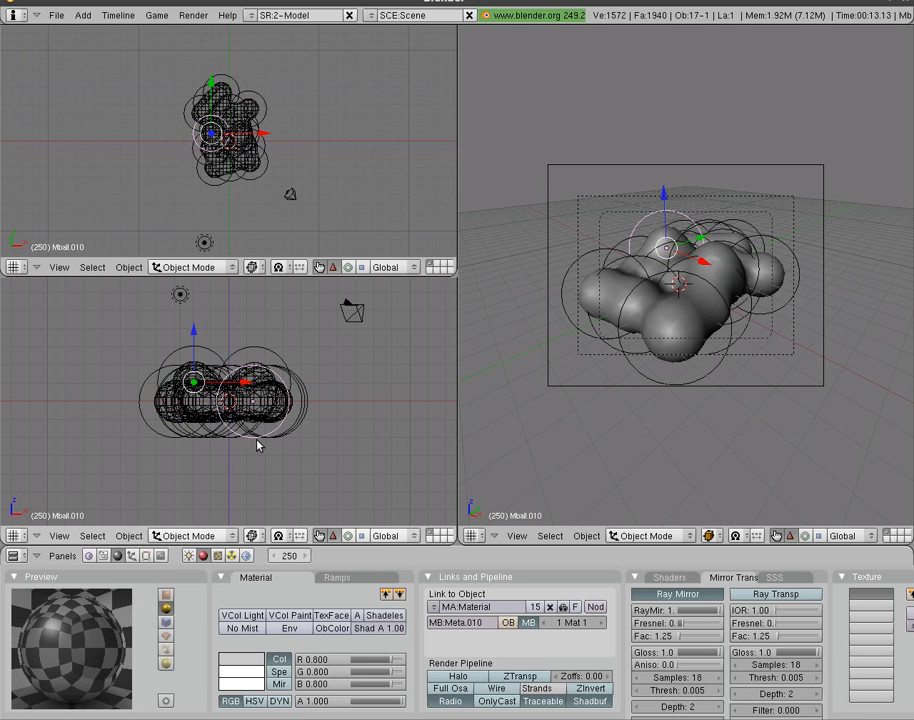
Step: Raise two more meta balls along Z in the front view to build up the middle of the cluster
right_click(257, 445)
key(g)
click(226, 421)
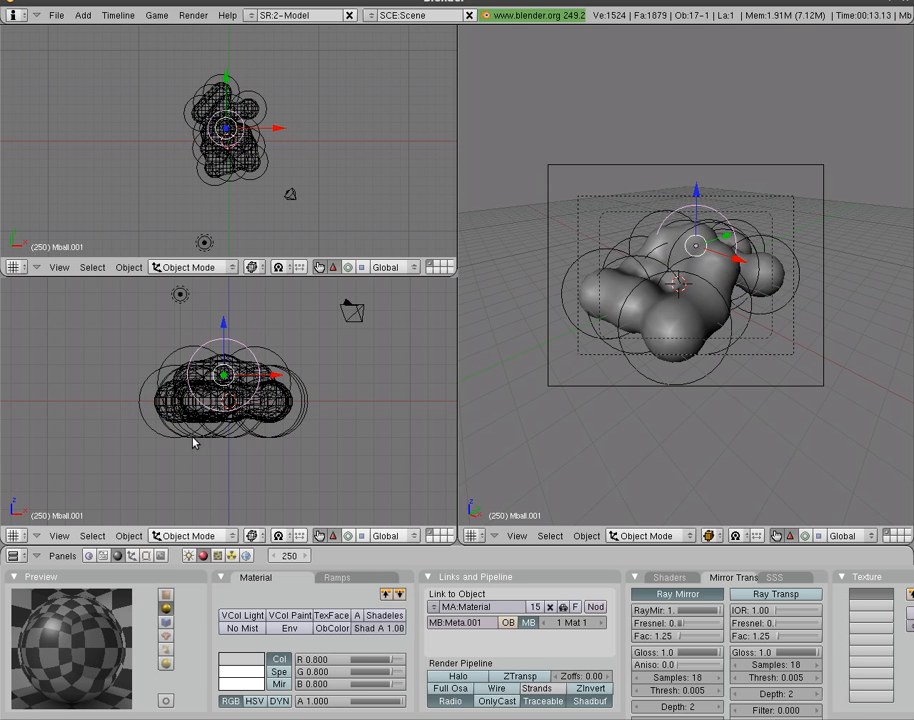
key(shift+d)
click(202, 412)
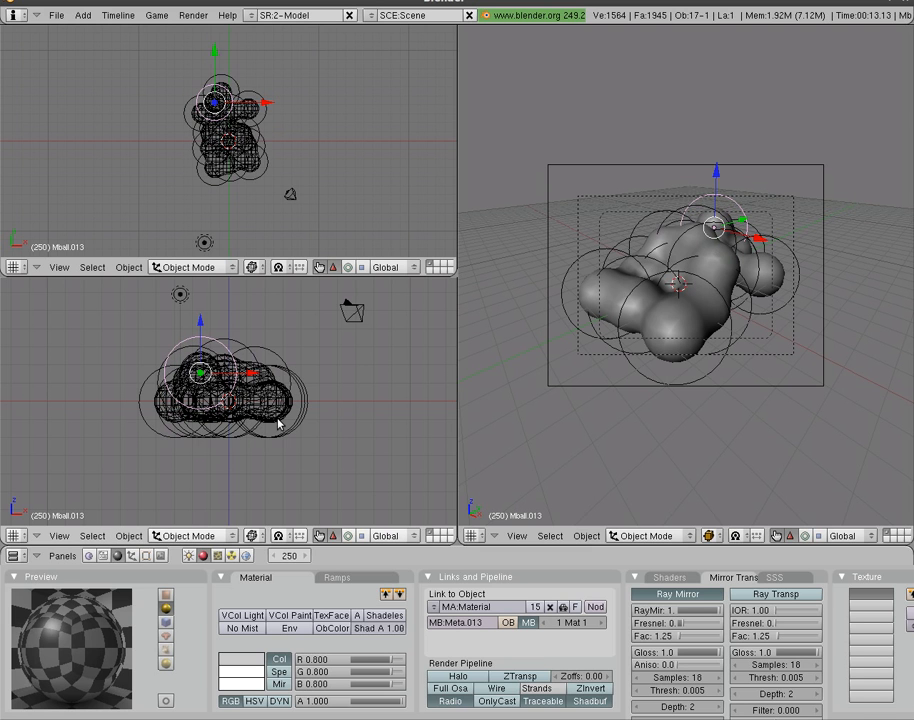
Step: Lift the meta ball nearest the camera above the cluster and shift it inward over the centre in the top view
right_click(643, 379)
key(g)
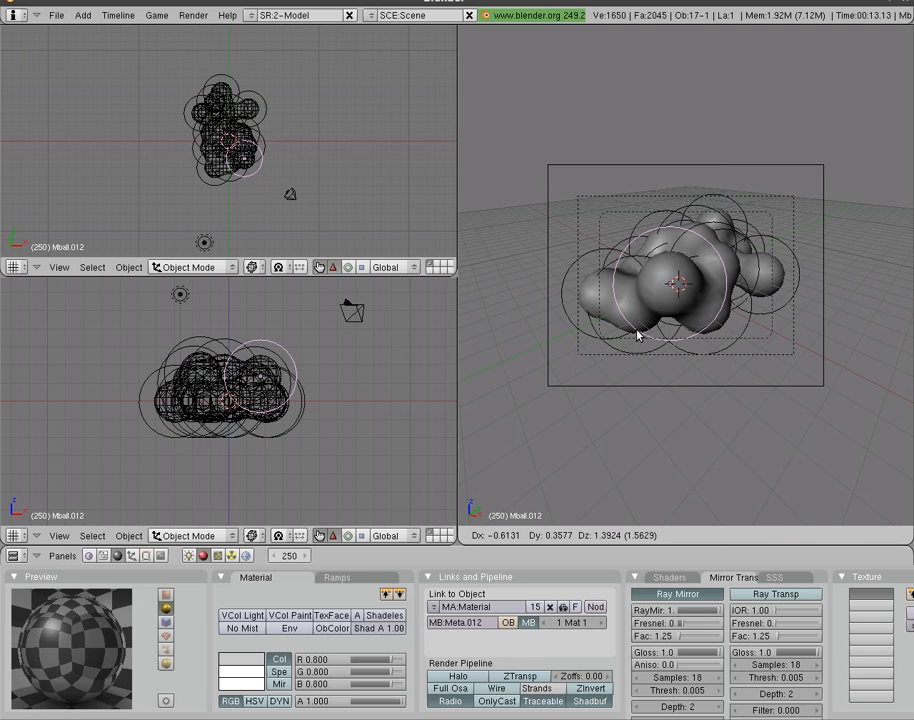
click(637, 335)
key(g)
click(350, 372)
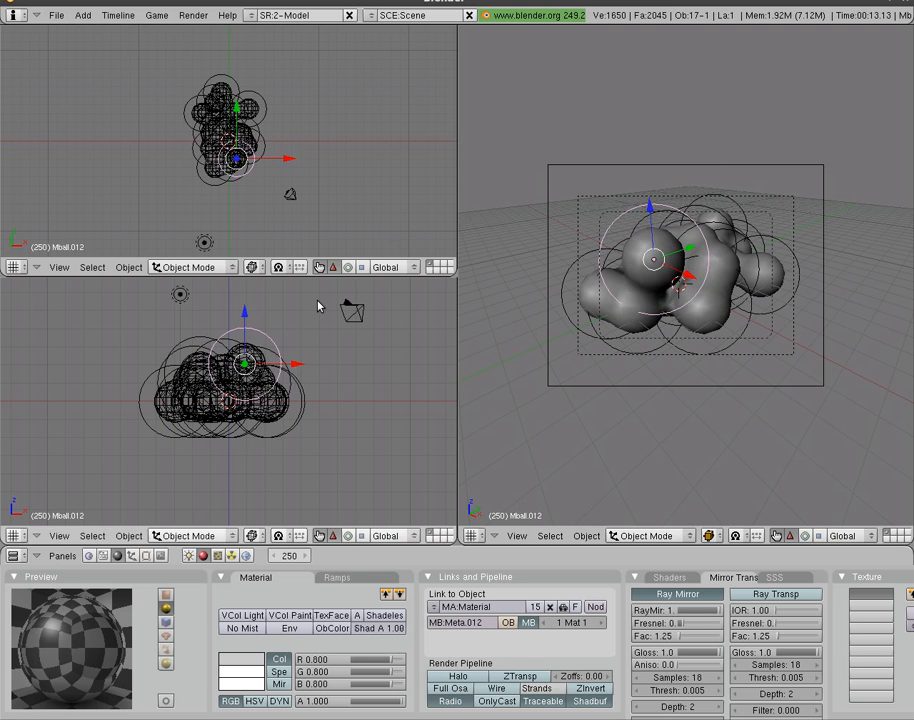
key(g)
click(255, 239)
Step: Move the outer meta balls on the positive X, positive Y and negative X, negative Y sides inward and upward into the pile
right_click(306, 396)
key(g)
click(261, 377)
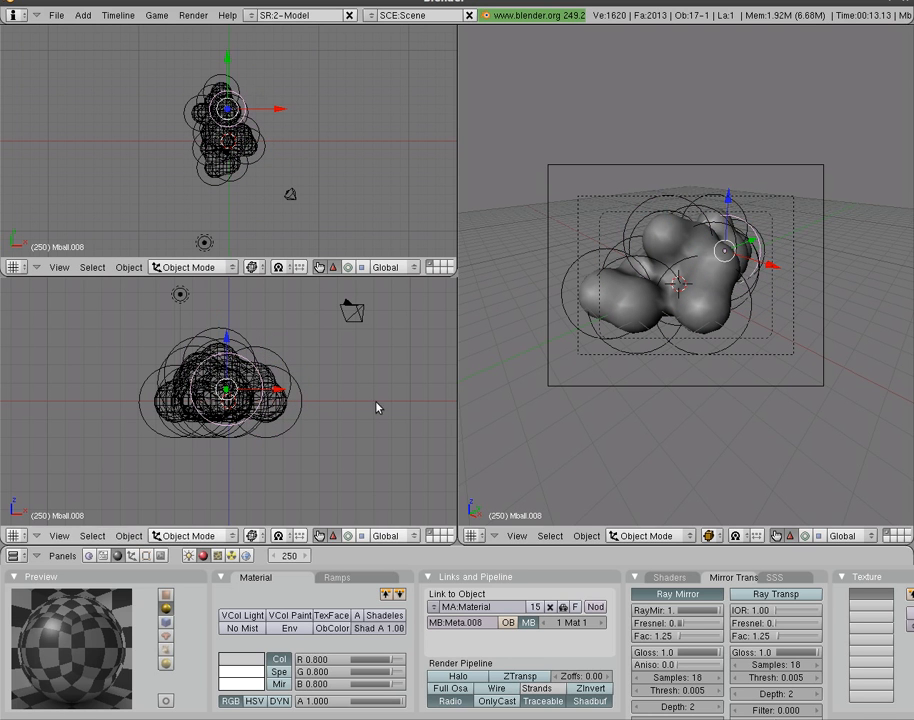
right_click(565, 317)
key(g)
click(222, 400)
key(g)
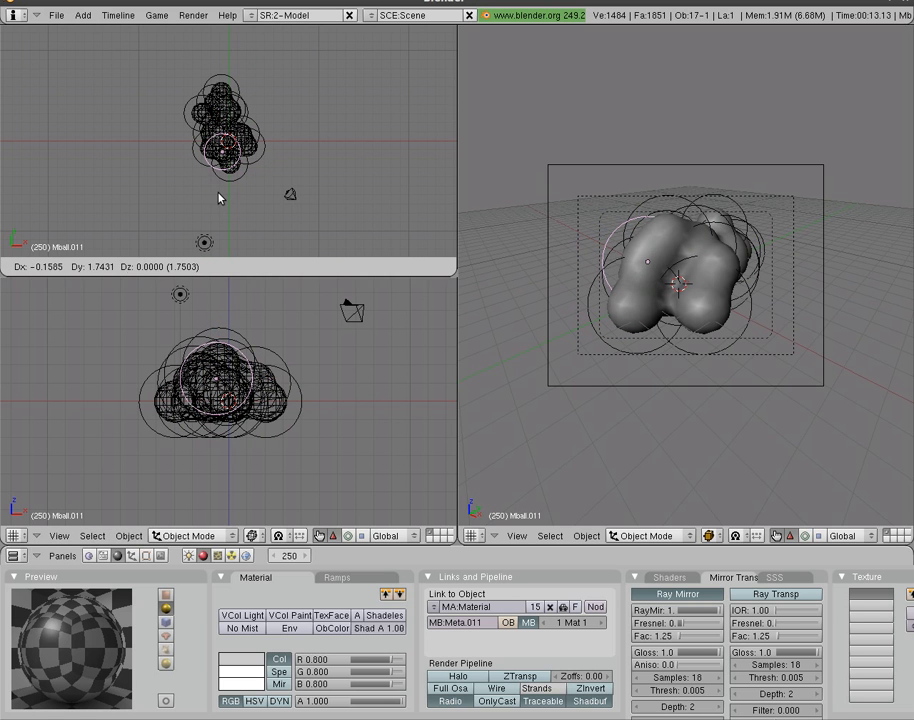
click(220, 198)
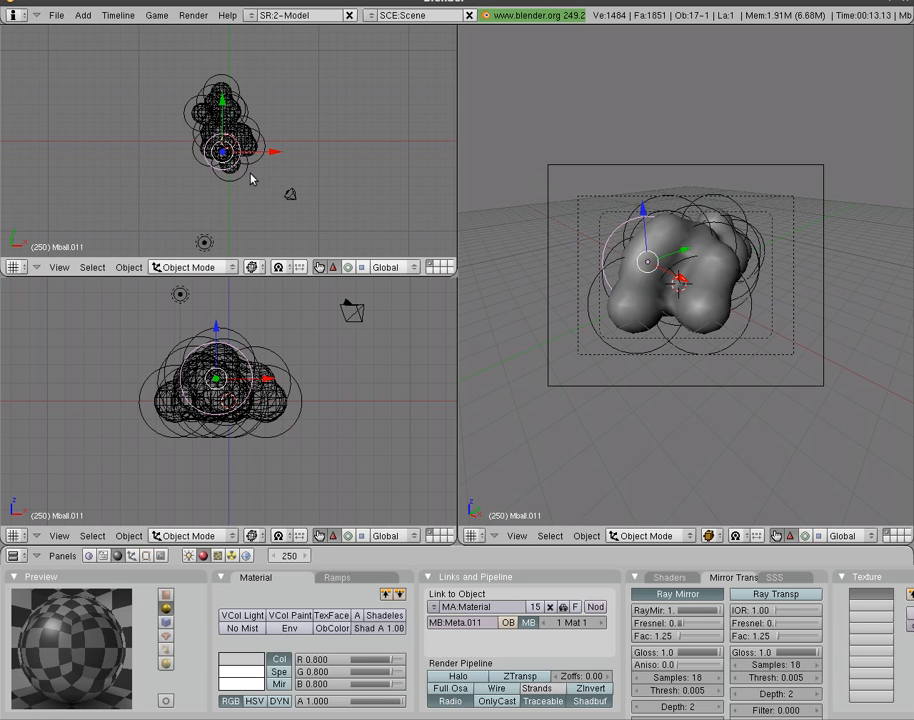
Step: Select all the meta balls and insert a keyframe for them at frame 250
key(a)
key(a)
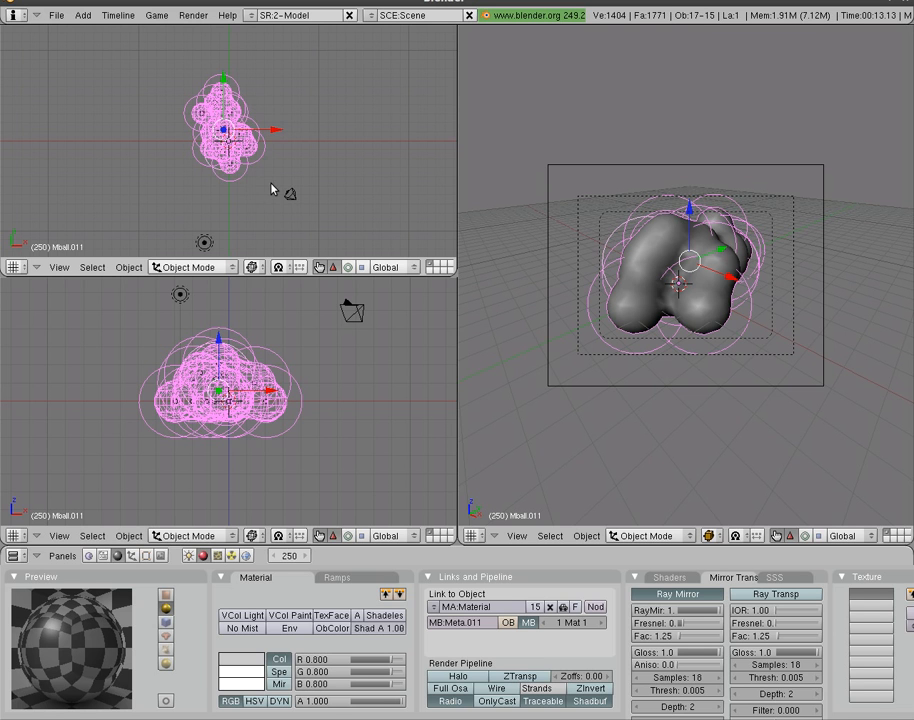
key(i)
click(272, 188)
Step: Add a plane scaled up into a large ground surface and lower it to the underside of the meta ball cluster
key(space)
mouse_move(346, 101)
click(466, 101)
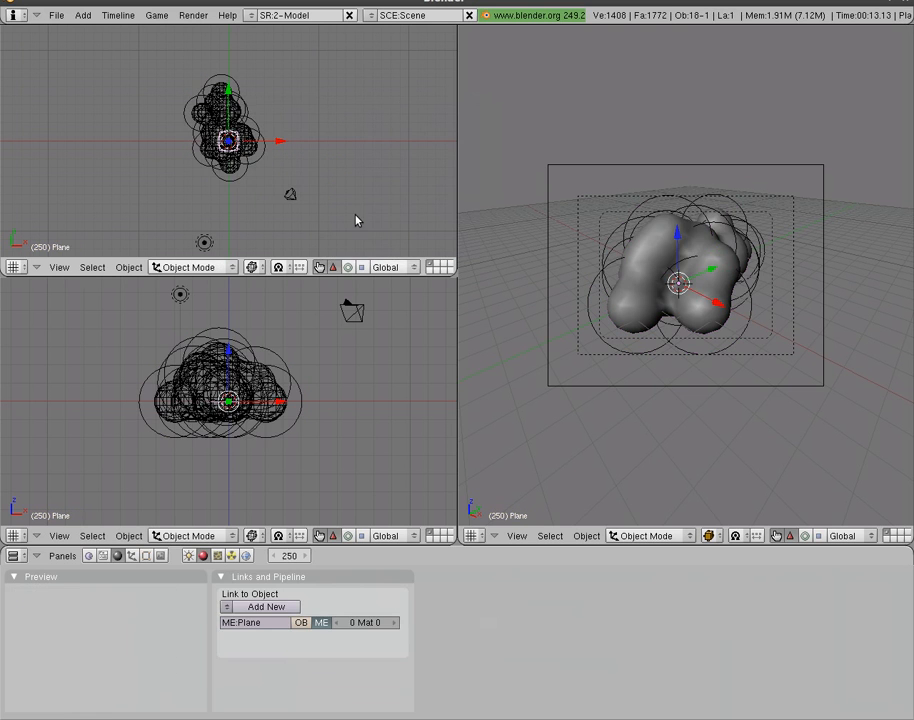
key(s)
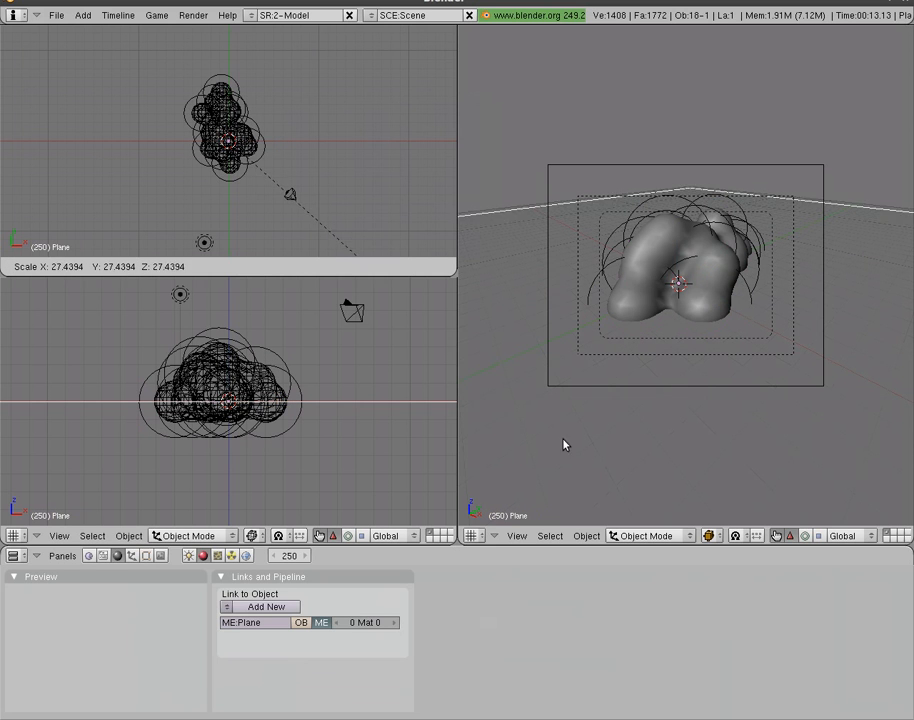
click(810, 639)
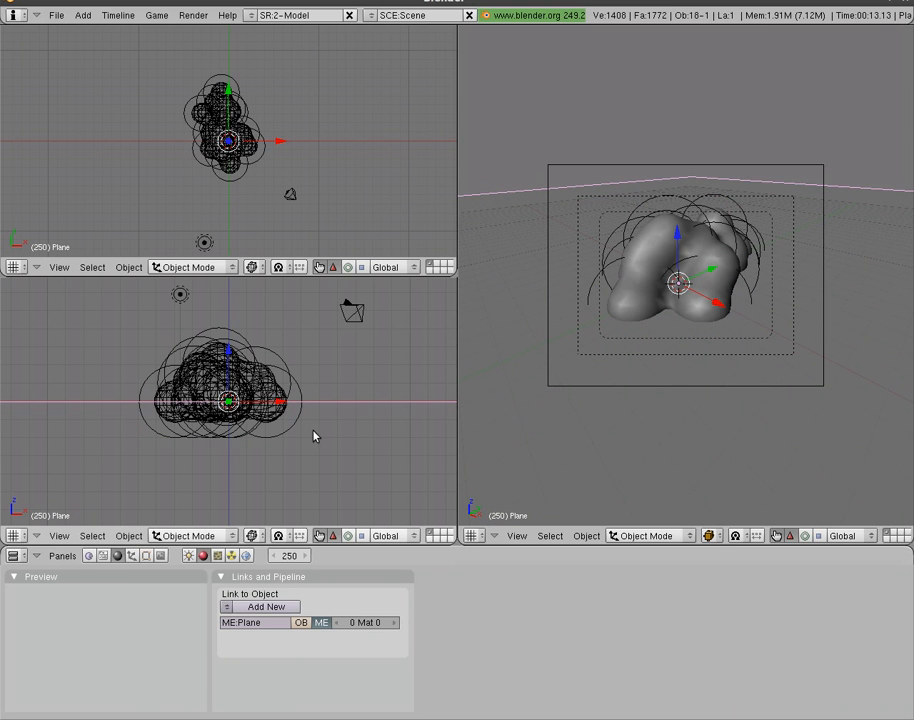
key(g)
click(312, 455)
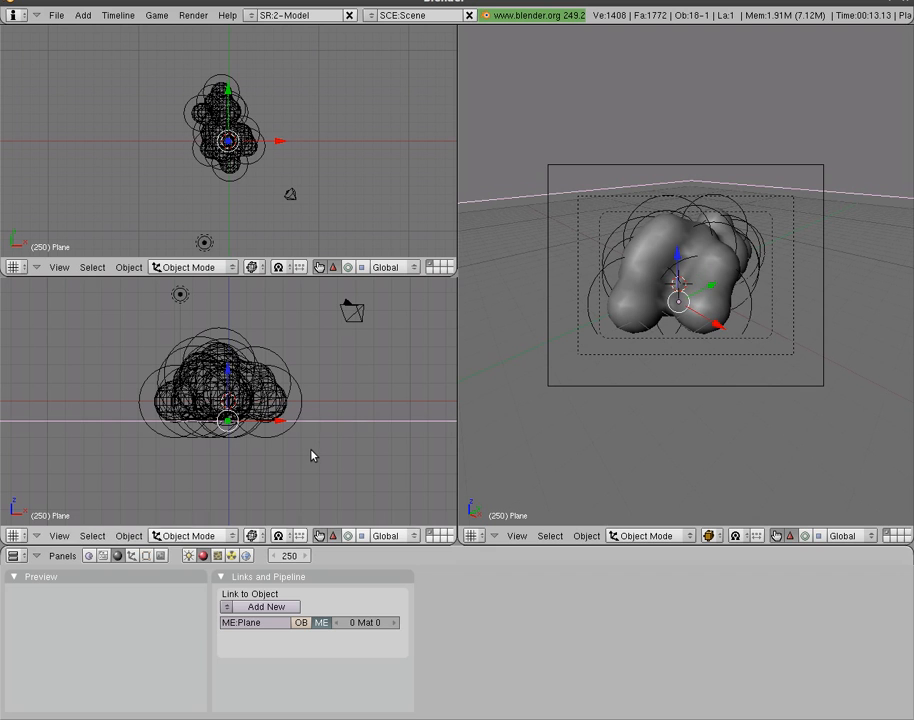
Step: Switch to Firefox, search Google for "street texture" and open the full-size stained brown pavement image from deviantART
click(246, 556)
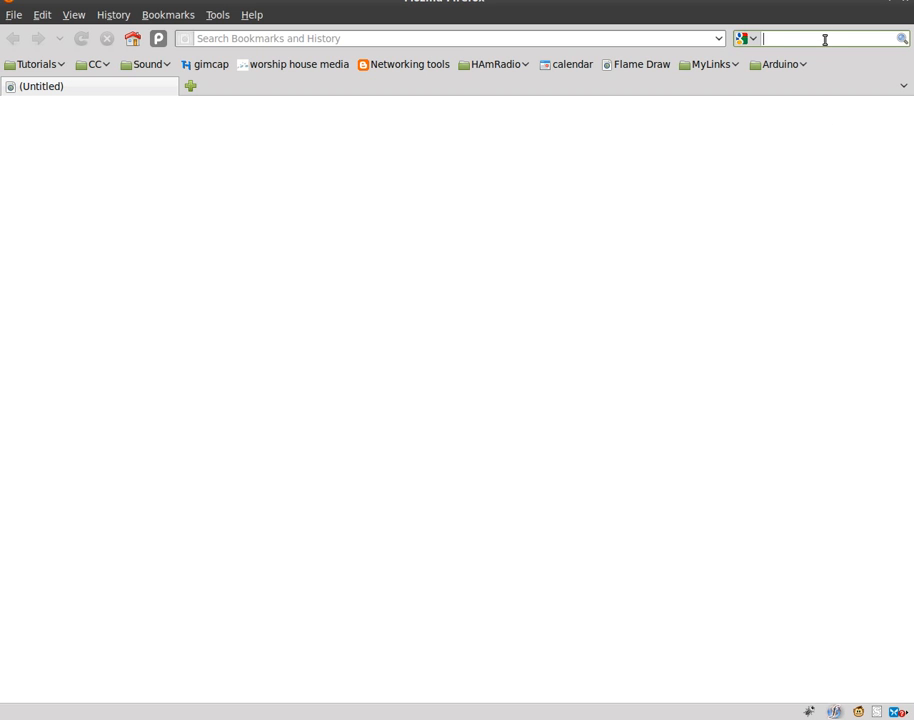
text(st)
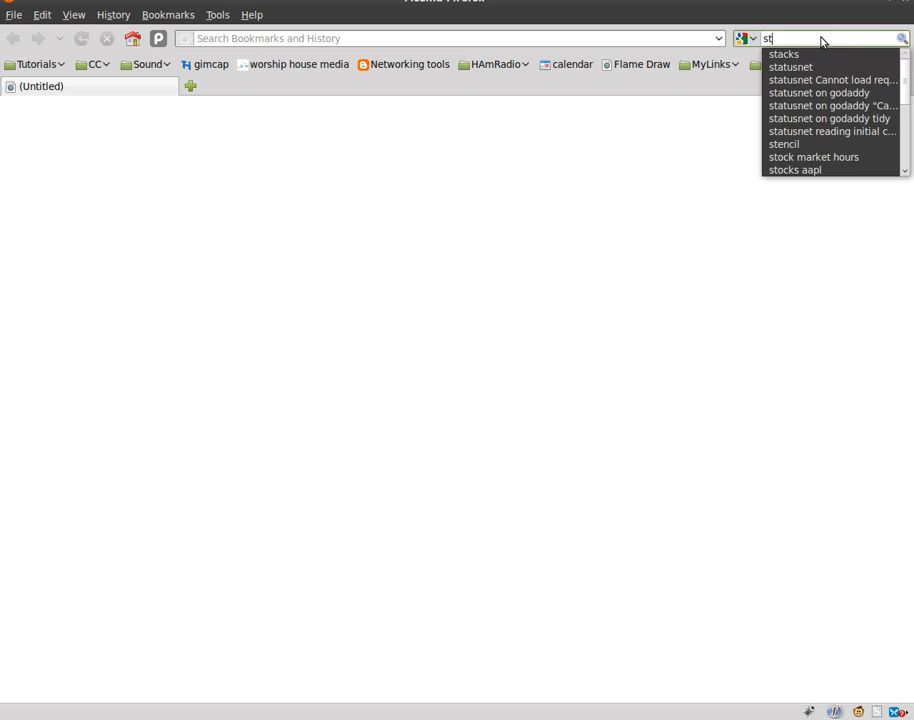
text(reet te)
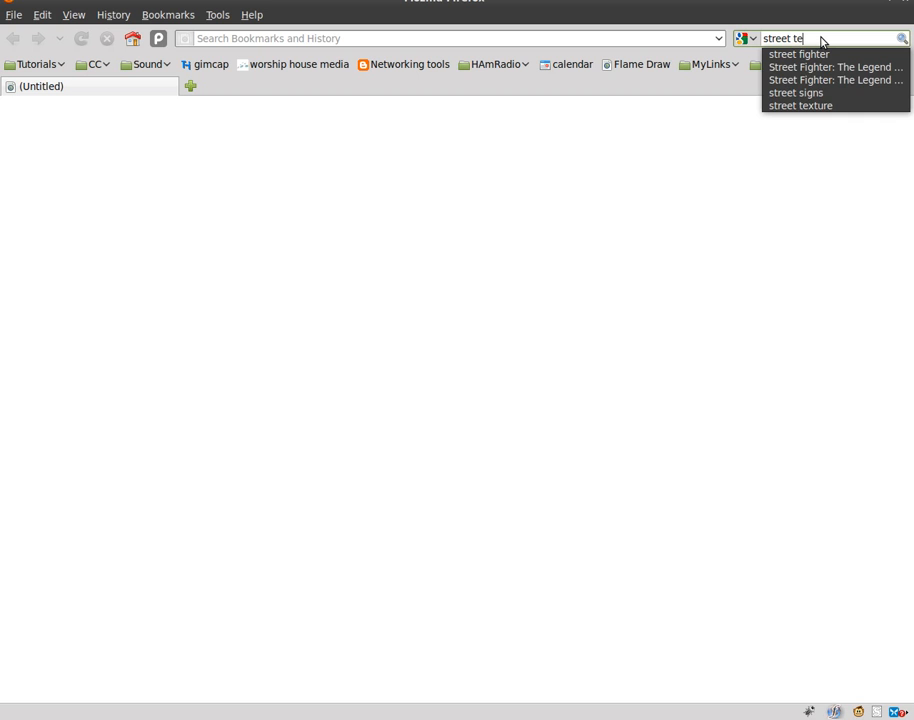
text(xture)
key(Return)
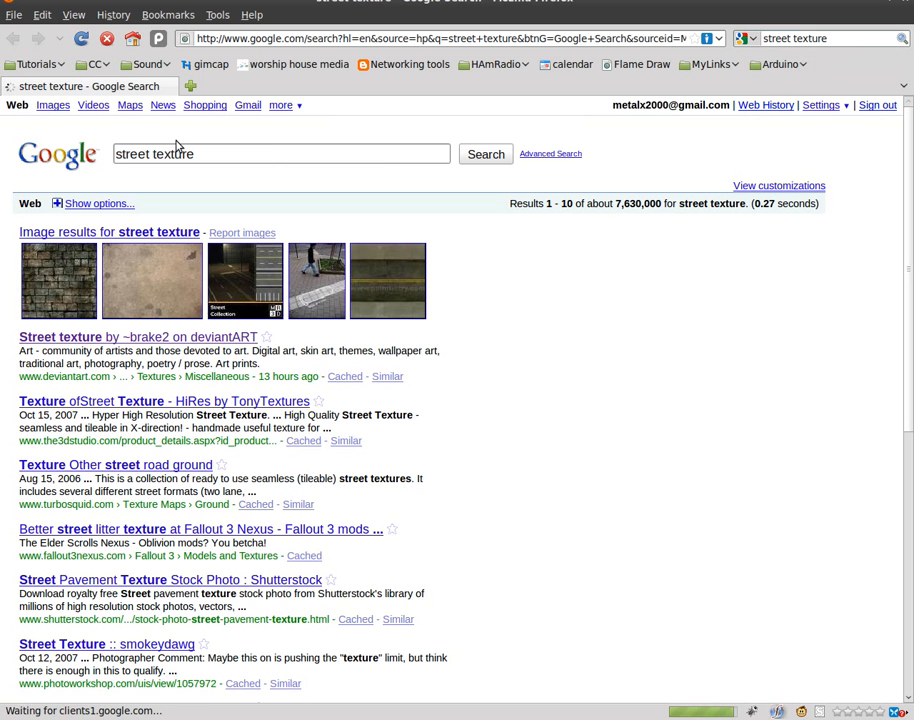
click(157, 300)
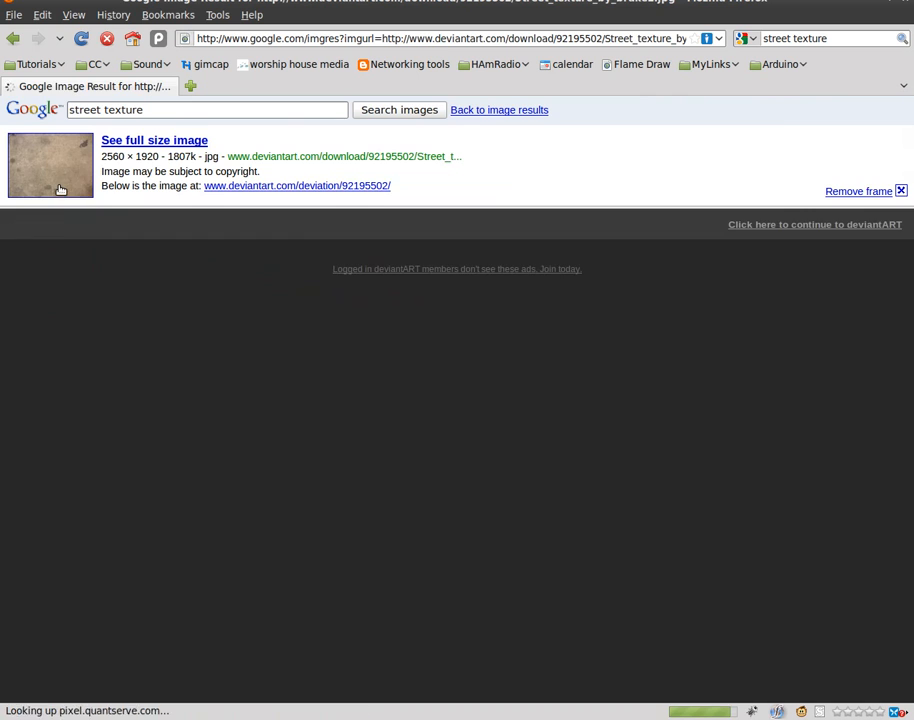
click(60, 190)
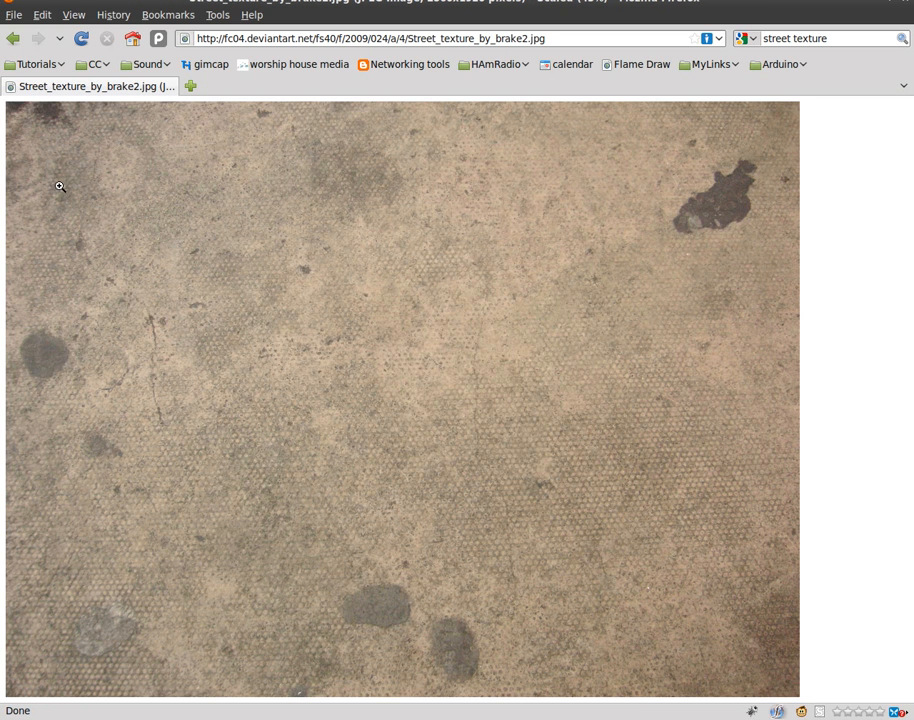
Step: Save the pavement image in the tmp folder as Street_texture_by_brake.jpg and switch back to Blender
right_click(393, 299)
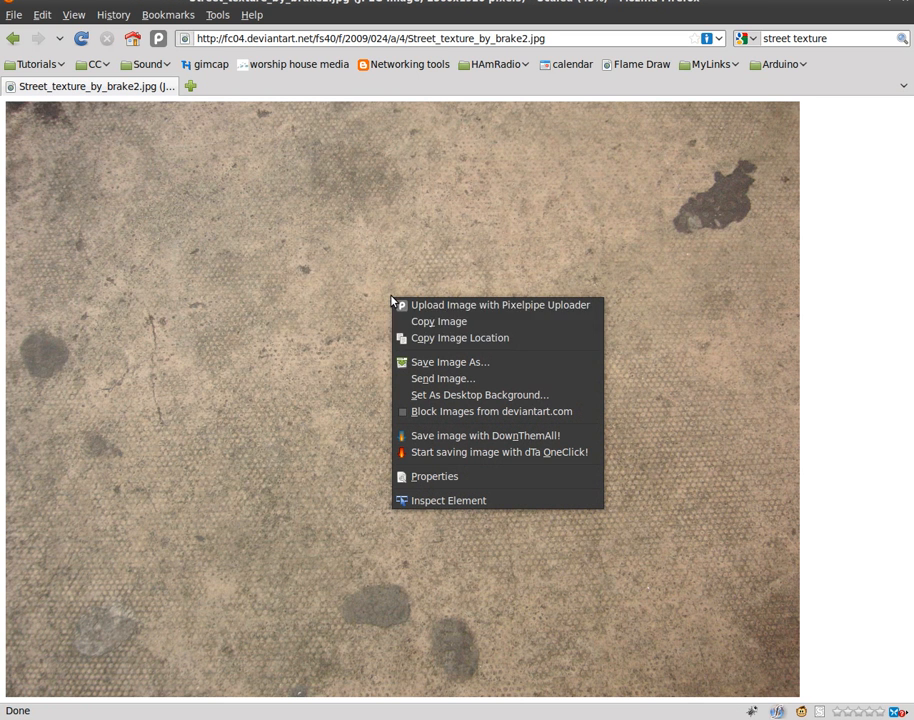
click(489, 362)
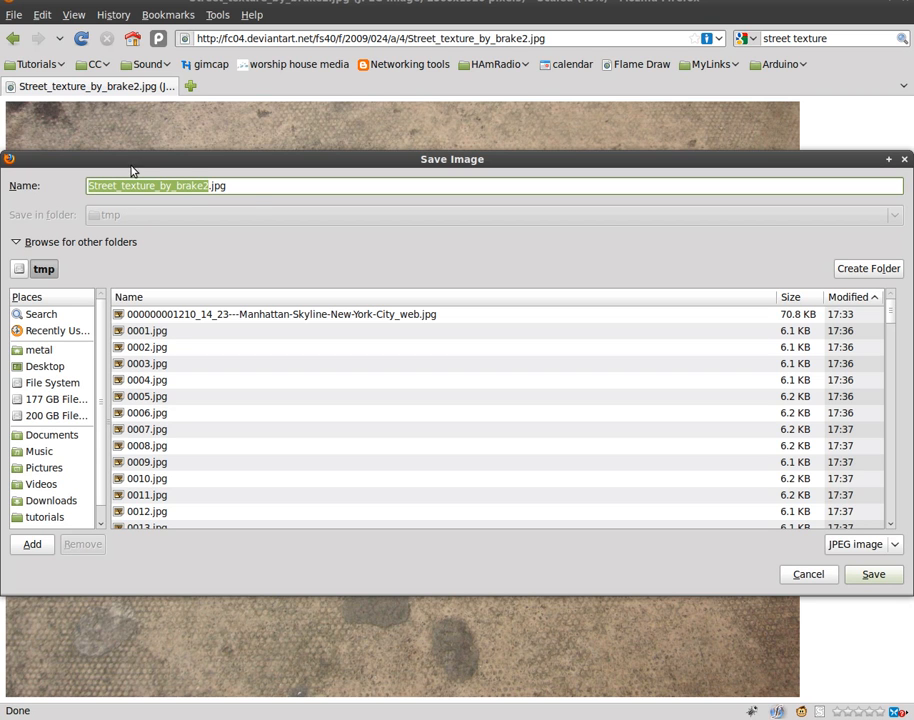
click(204, 186)
key(Delete)
click(871, 578)
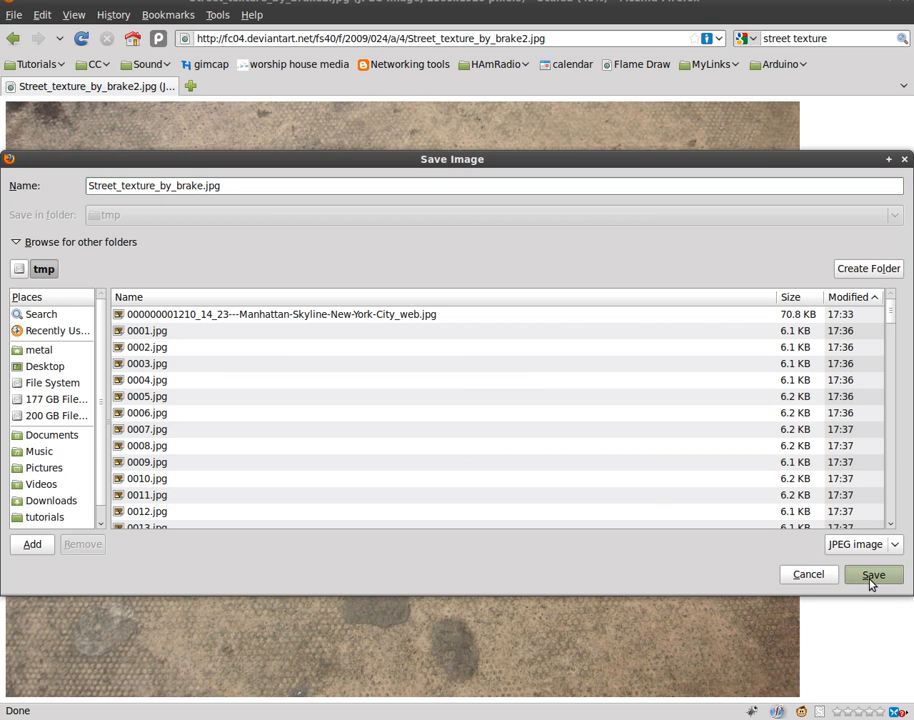
key(alt+Tab)
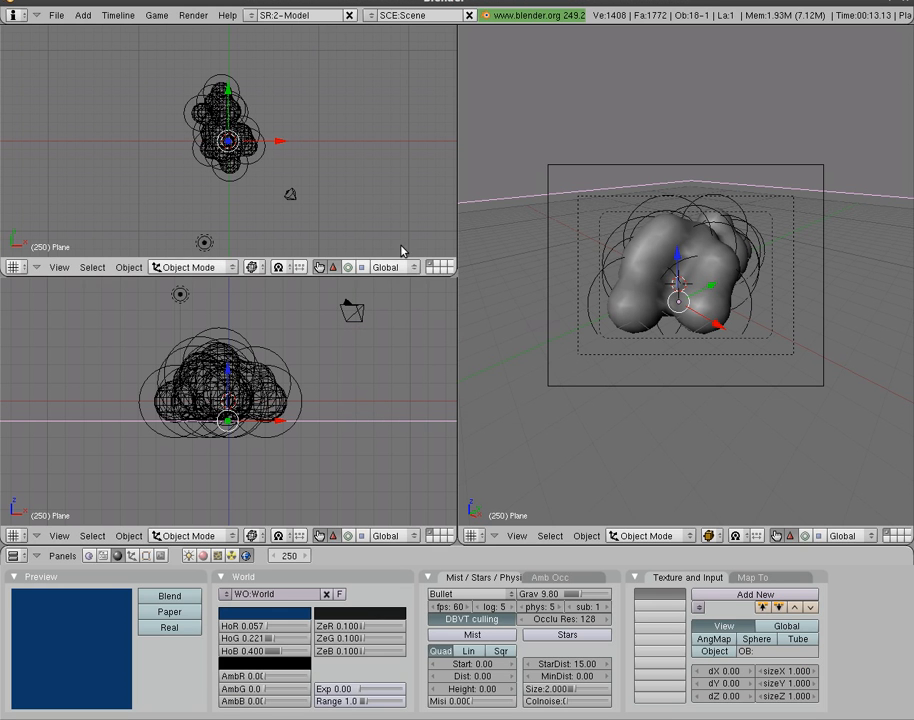
Step: Give the ground plane a new material and add a new texture of type Image to it
click(203, 555)
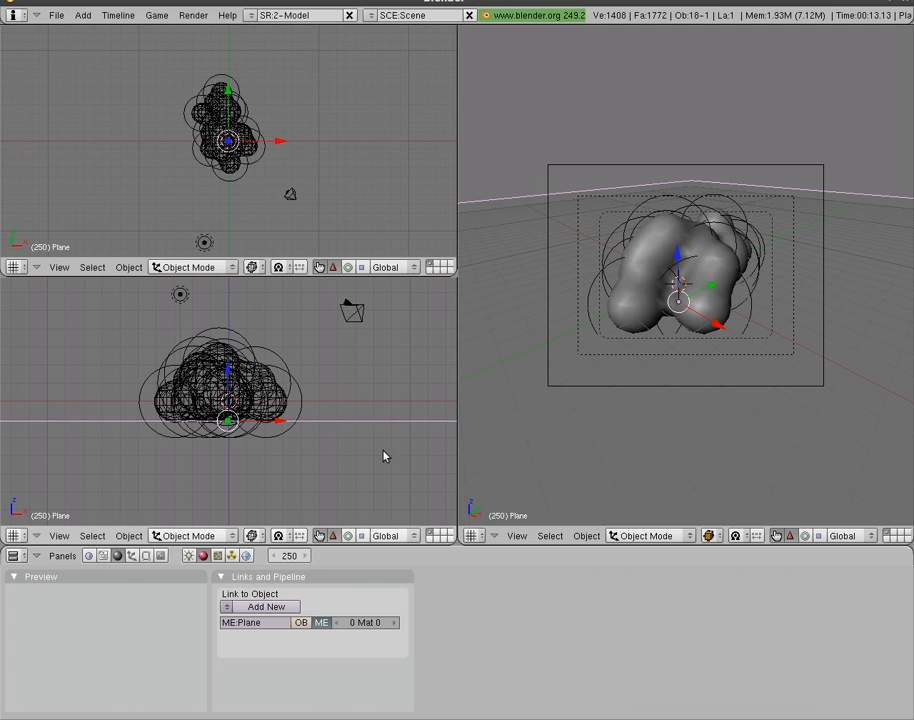
click(266, 607)
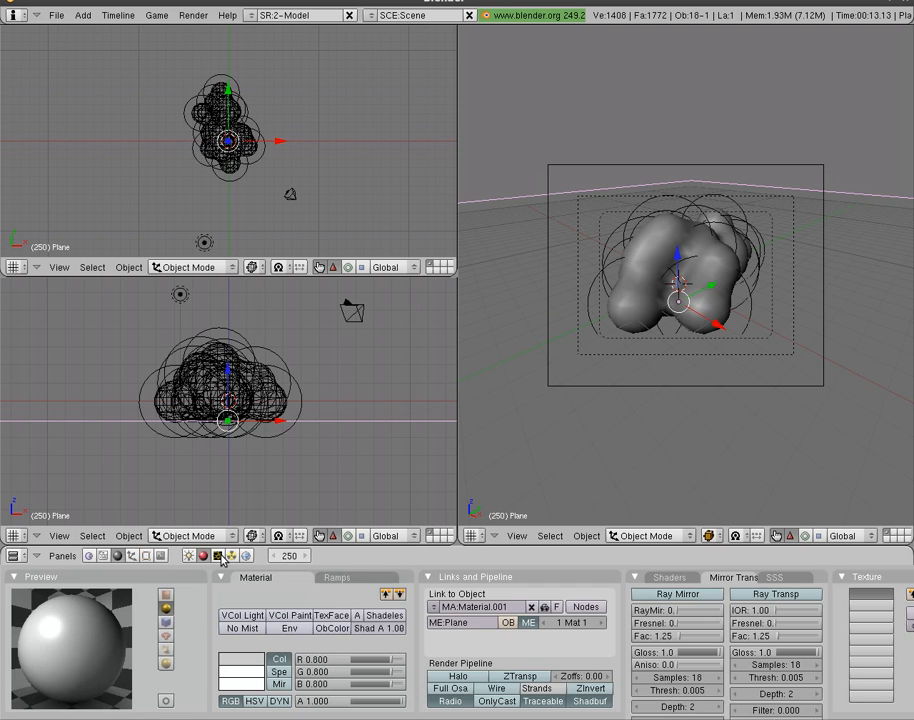
key(F6)
click(291, 597)
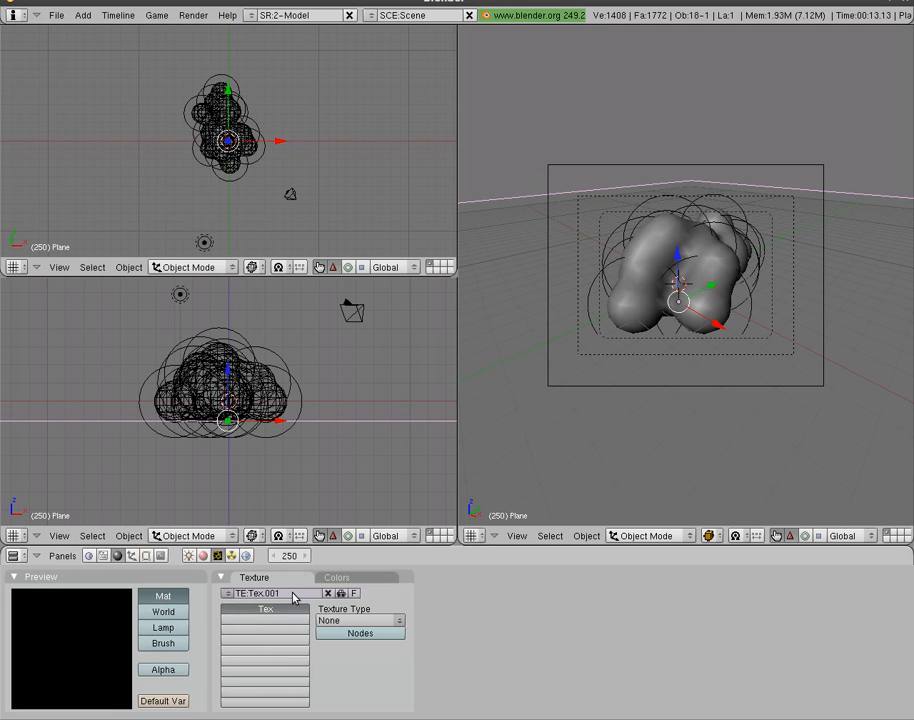
click(371, 620)
click(368, 598)
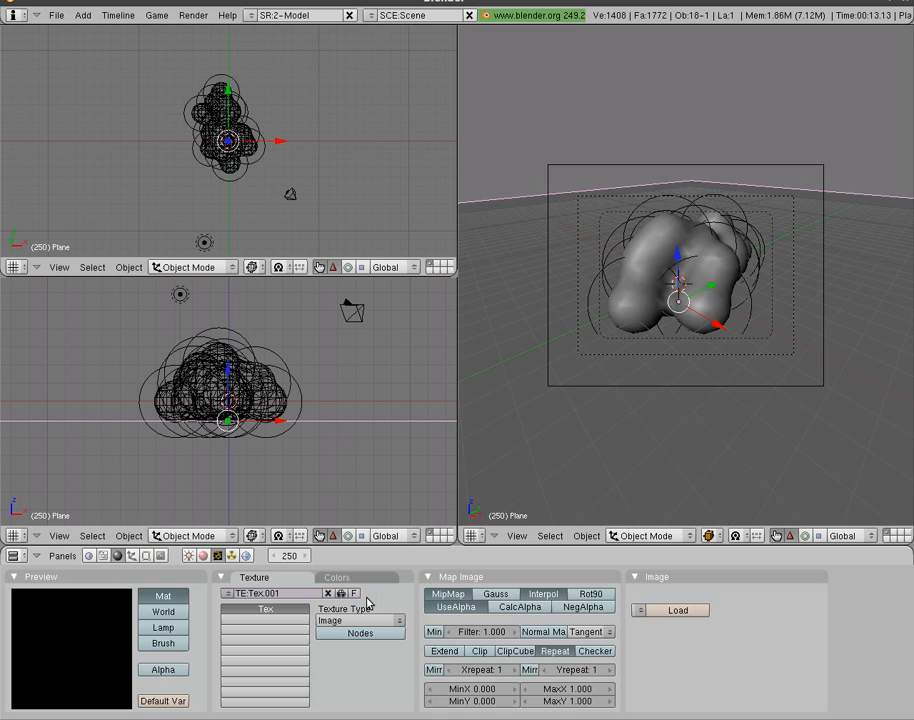
Step: Load /tmp/Street_texture_by_brake.jpg as the plane's texture image and render frame 250
click(680, 611)
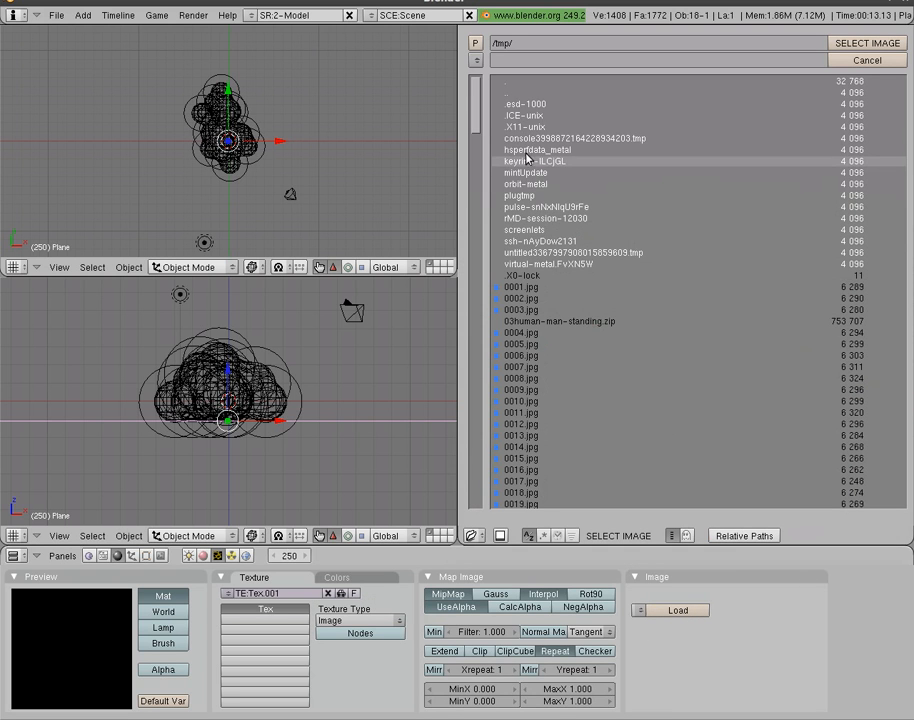
drag(474, 118, 428, 483)
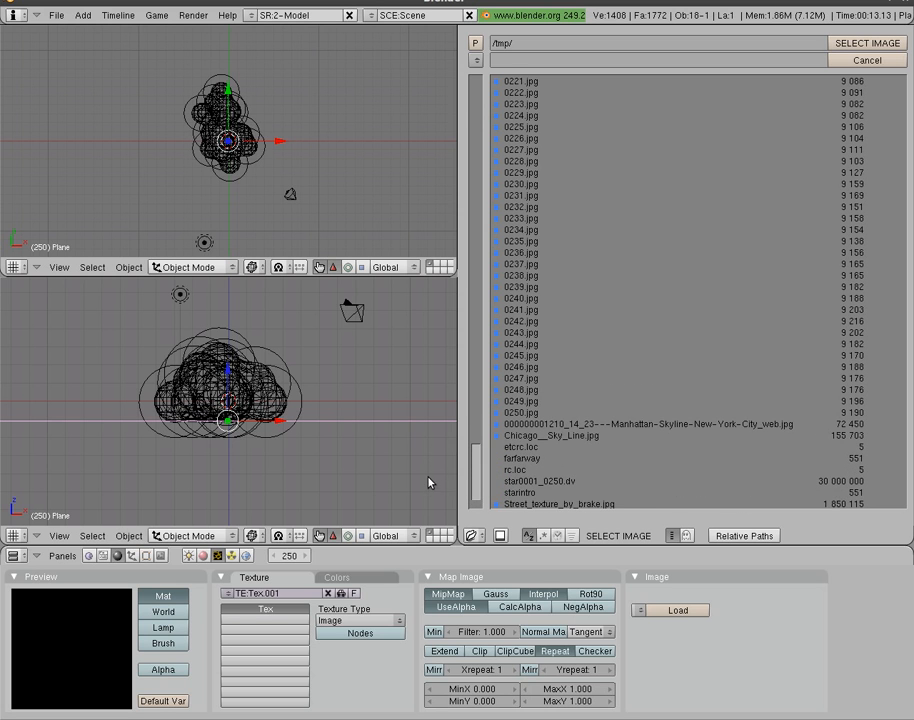
click(567, 505)
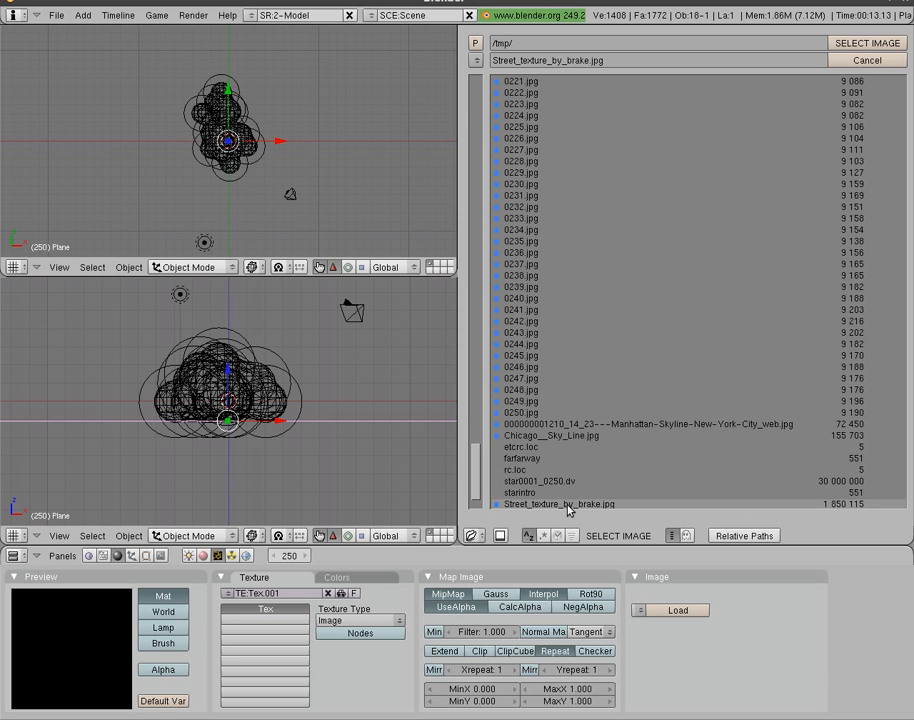
click(868, 44)
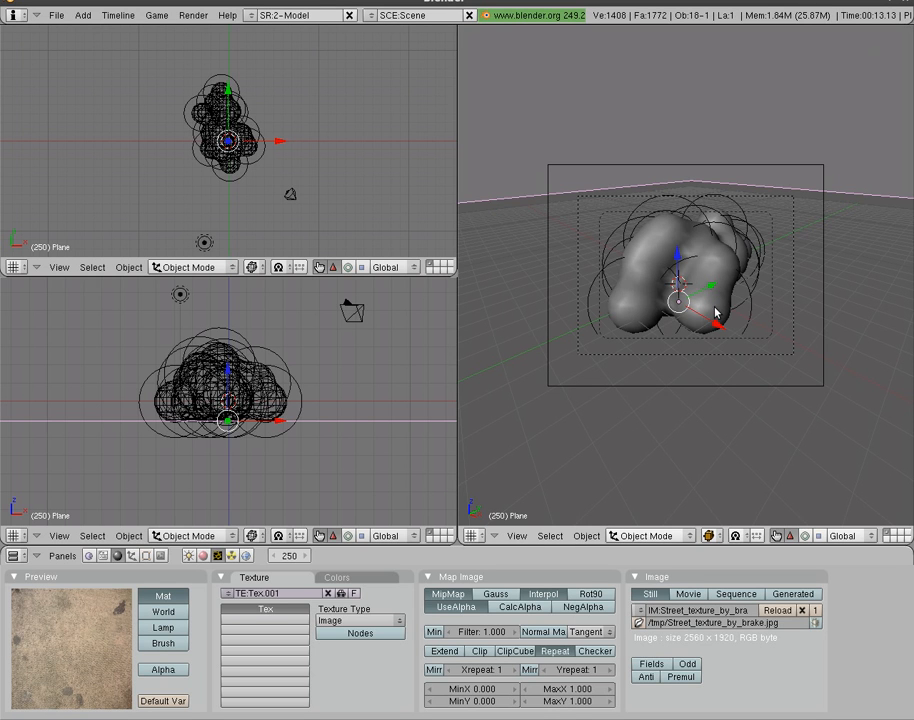
key(F12)
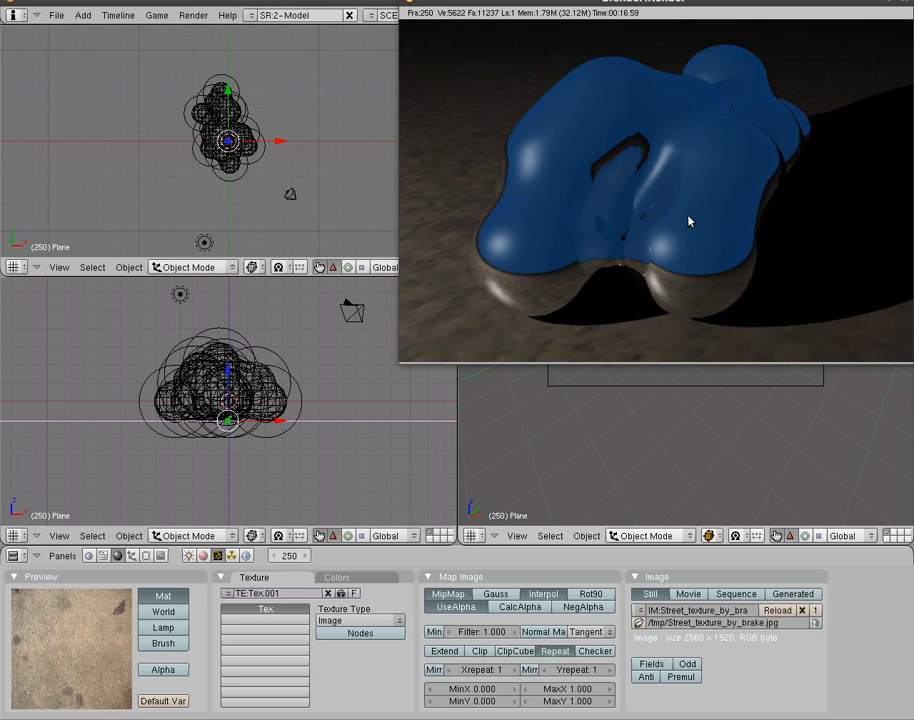
Step: Increase the mirror Fresnel and reduce the ray mirror amount of the meta balls' material
right_click(268, 388)
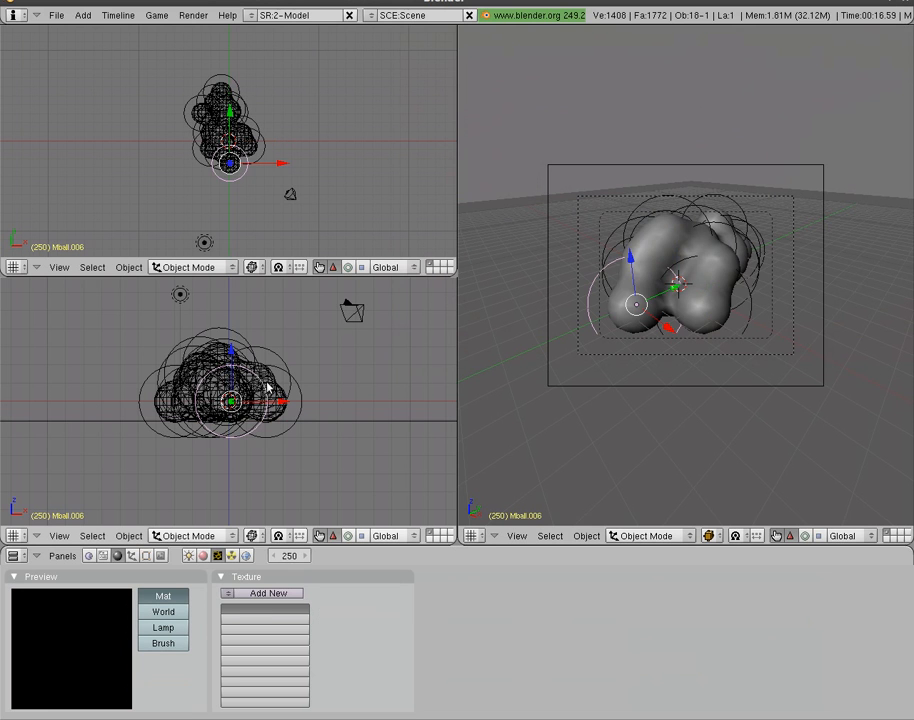
right_click(247, 418)
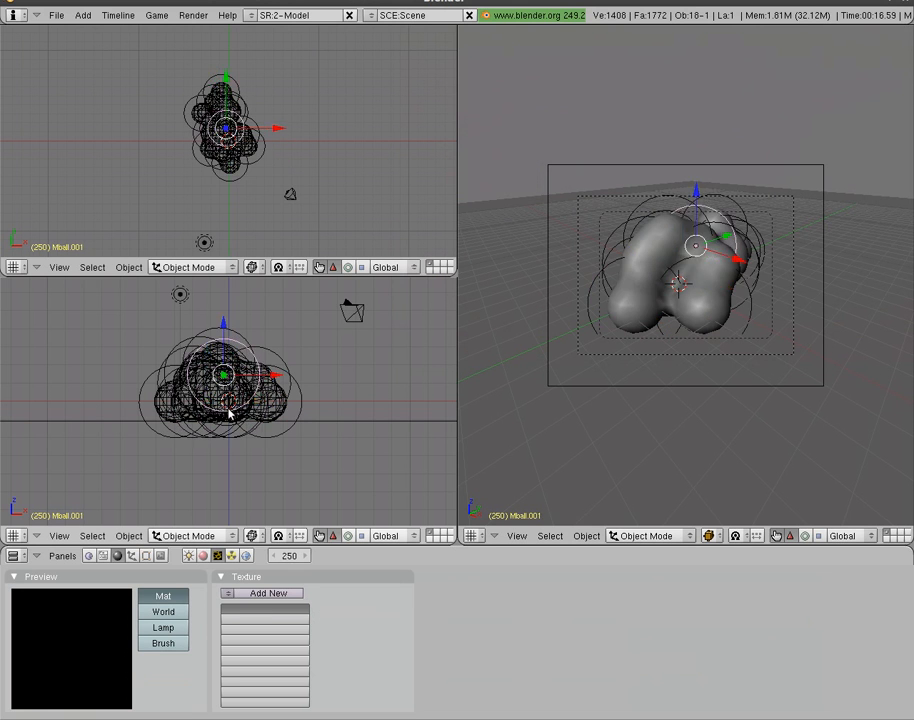
click(204, 555)
drag(717, 623, 695, 608)
click(700, 609)
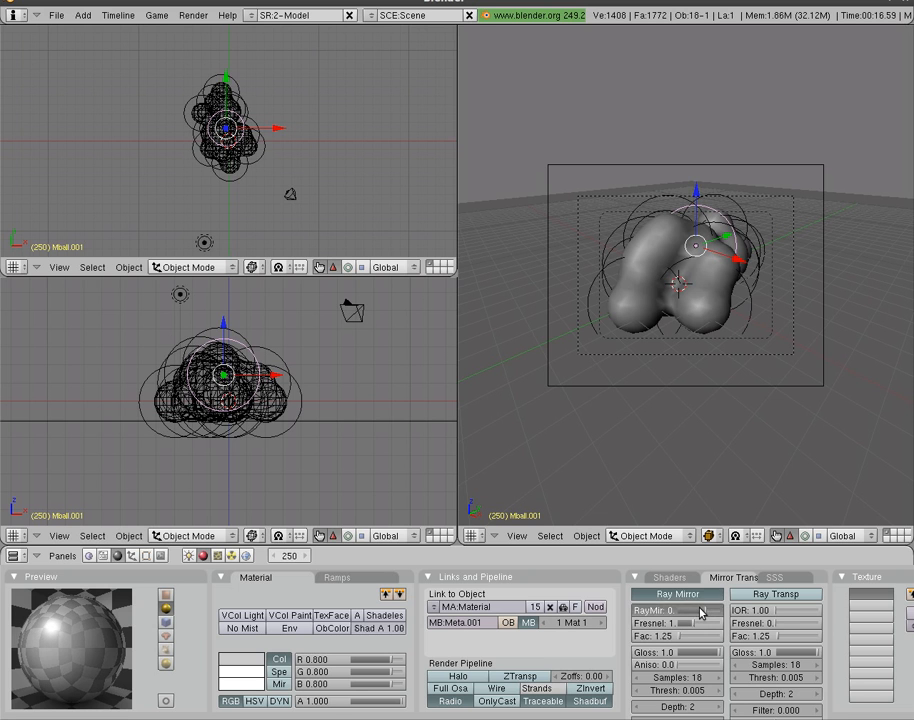
Step: Set the world's horizon colour to black and render frame 250 again
click(218, 556)
click(247, 556)
click(262, 614)
click(268, 584)
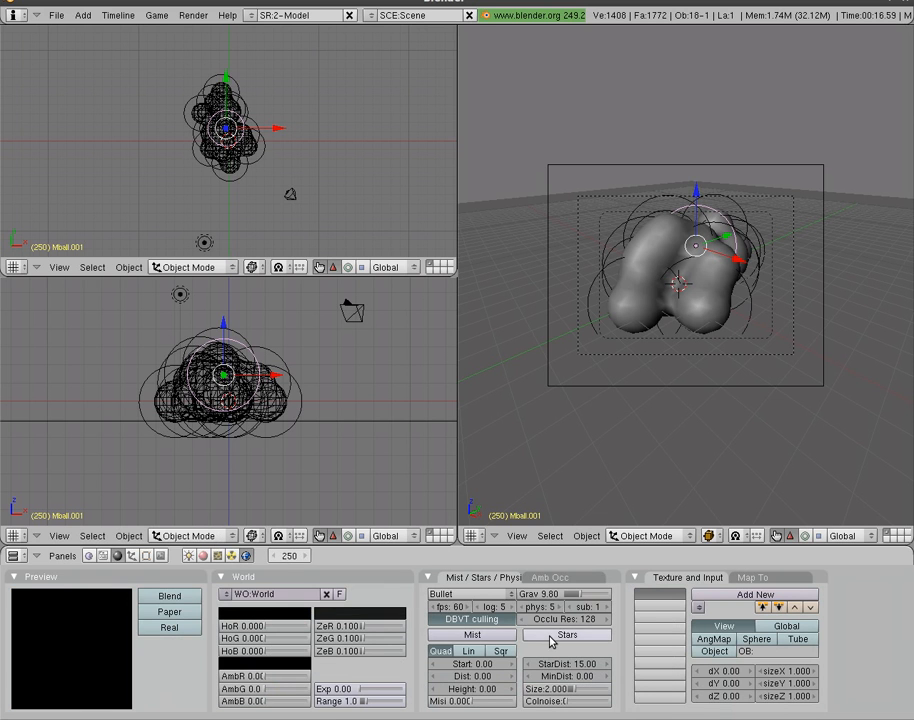
key(F12)
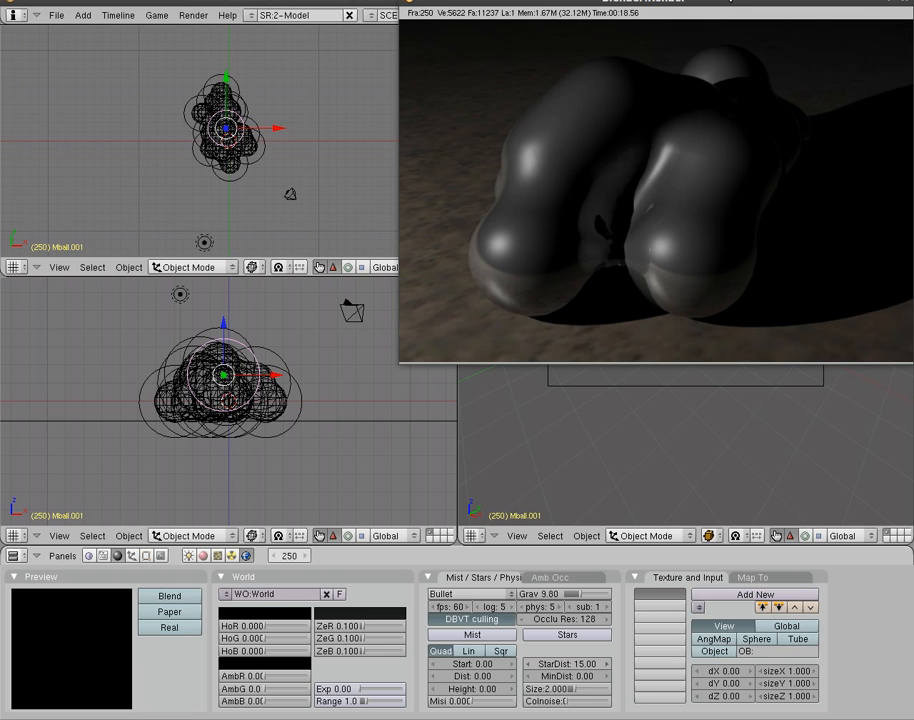
Step: Close the render view and play the meta ball animation in the camera view, stopping it near the end
drag(726, 10, 507, 108)
click(685, 111)
key(alt+a)
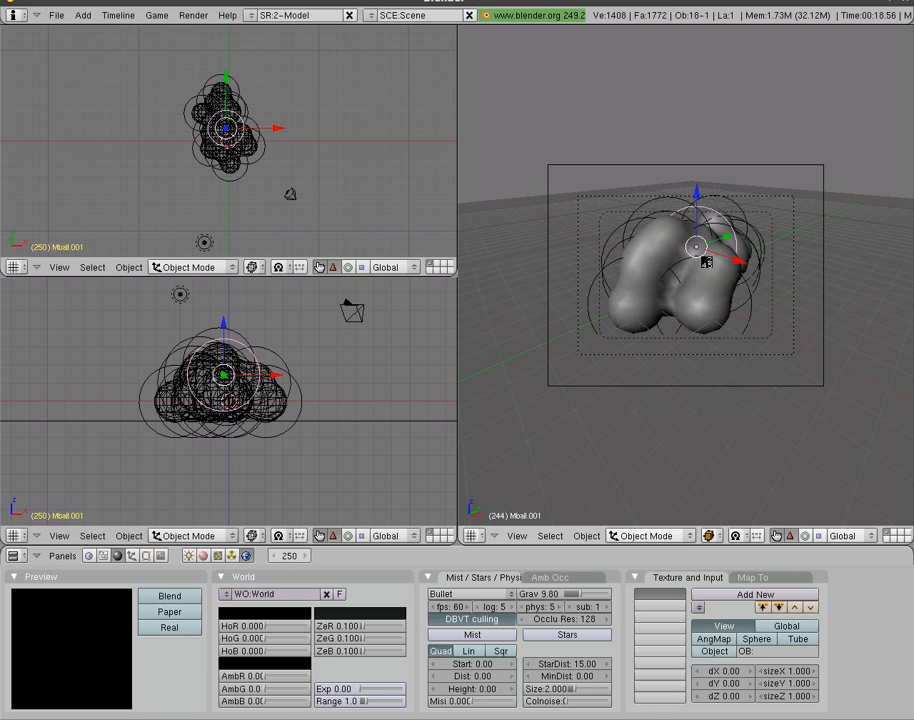
key(Escape)
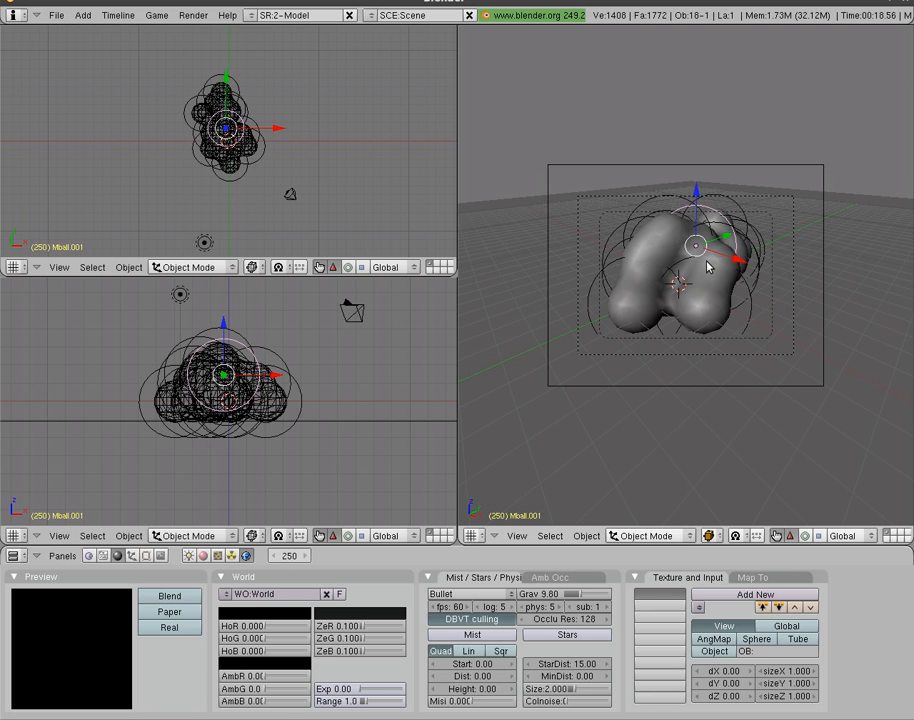